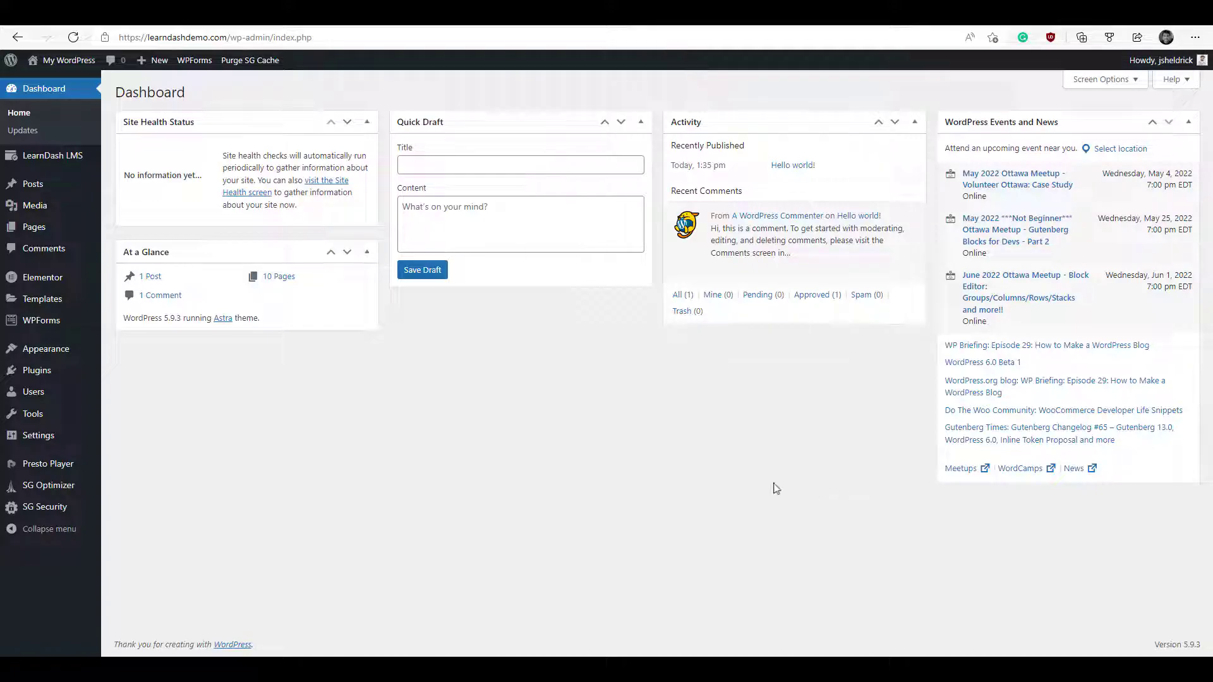
- Open General Settings, where registration is enabled with Subscriber as the default role
mouse_move(56, 455)
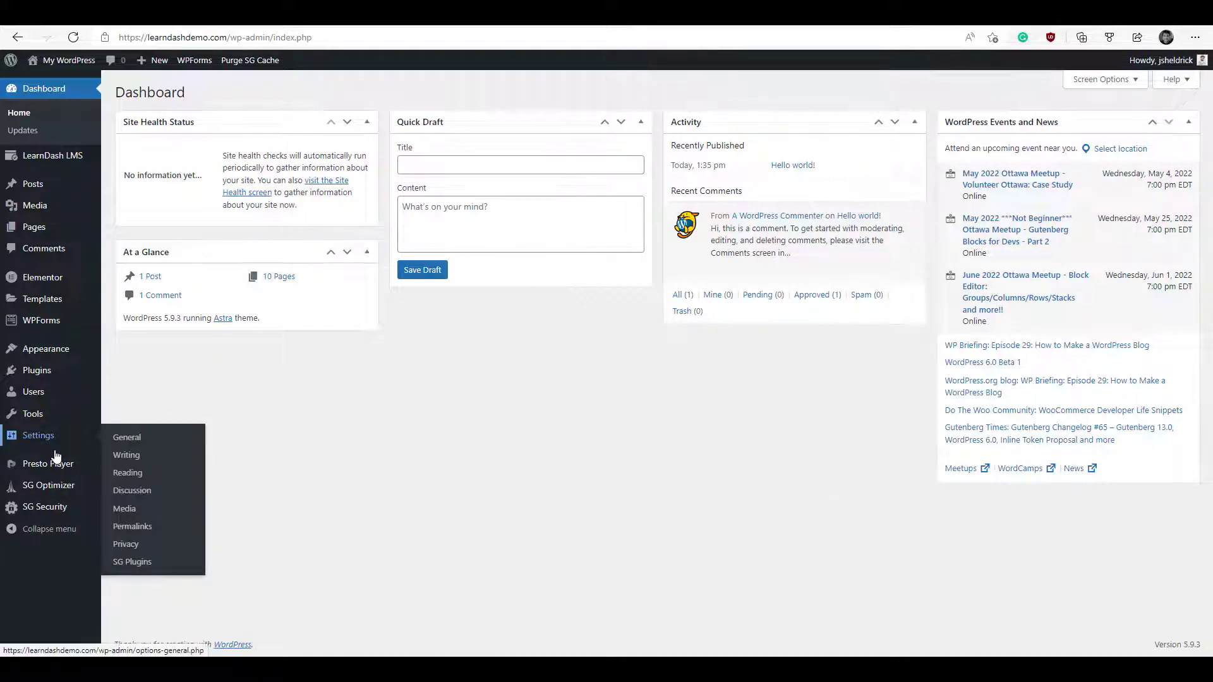
click(197, 450)
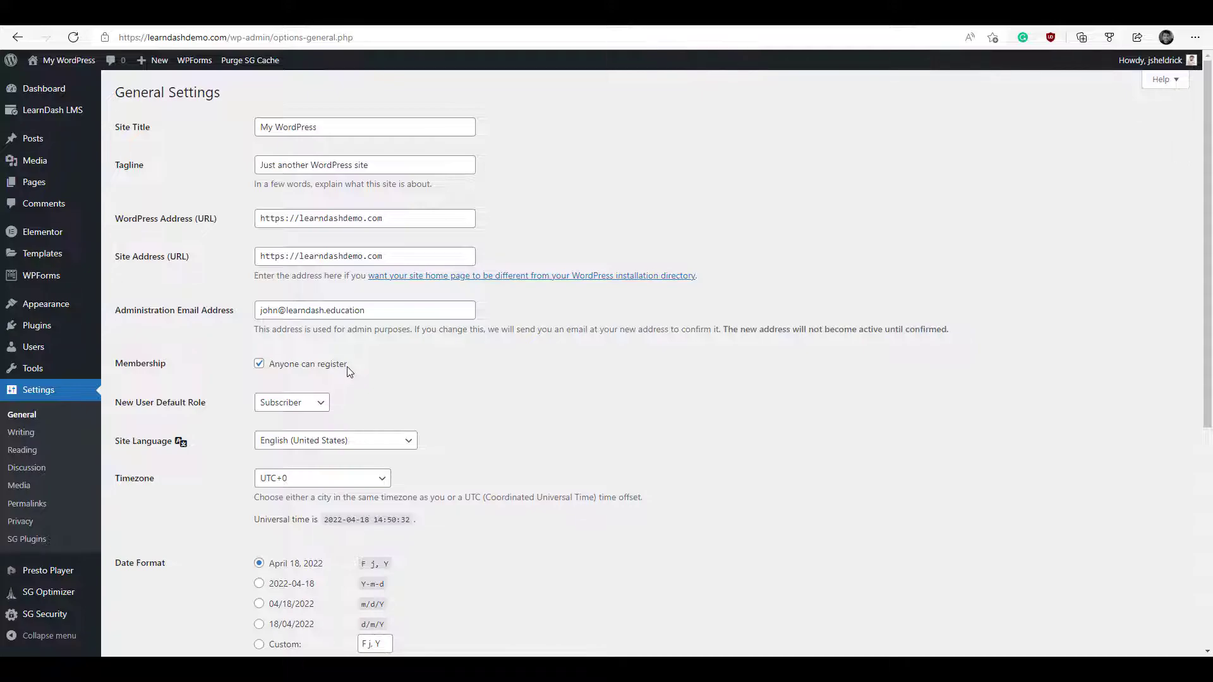
mouse_move(71, 125)
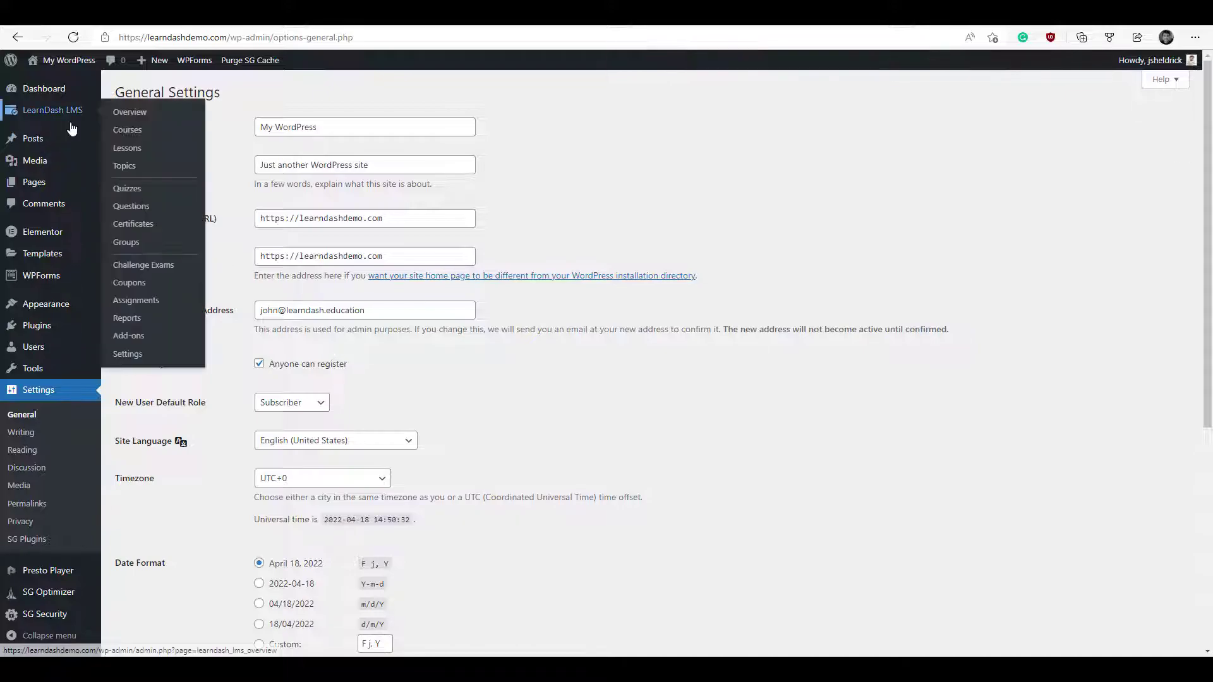
- Install and activate the WooCommerce for LearnDash add-on (1.9.4.1) from LearnDash Add-ons
click(138, 340)
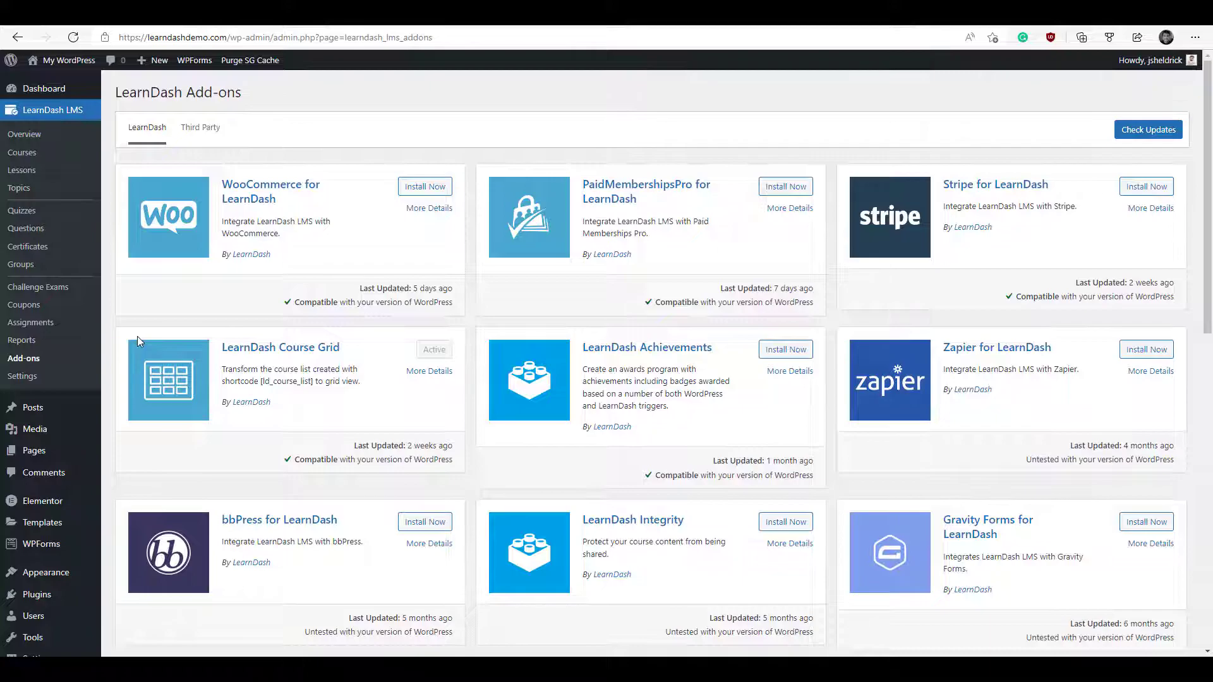
click(431, 188)
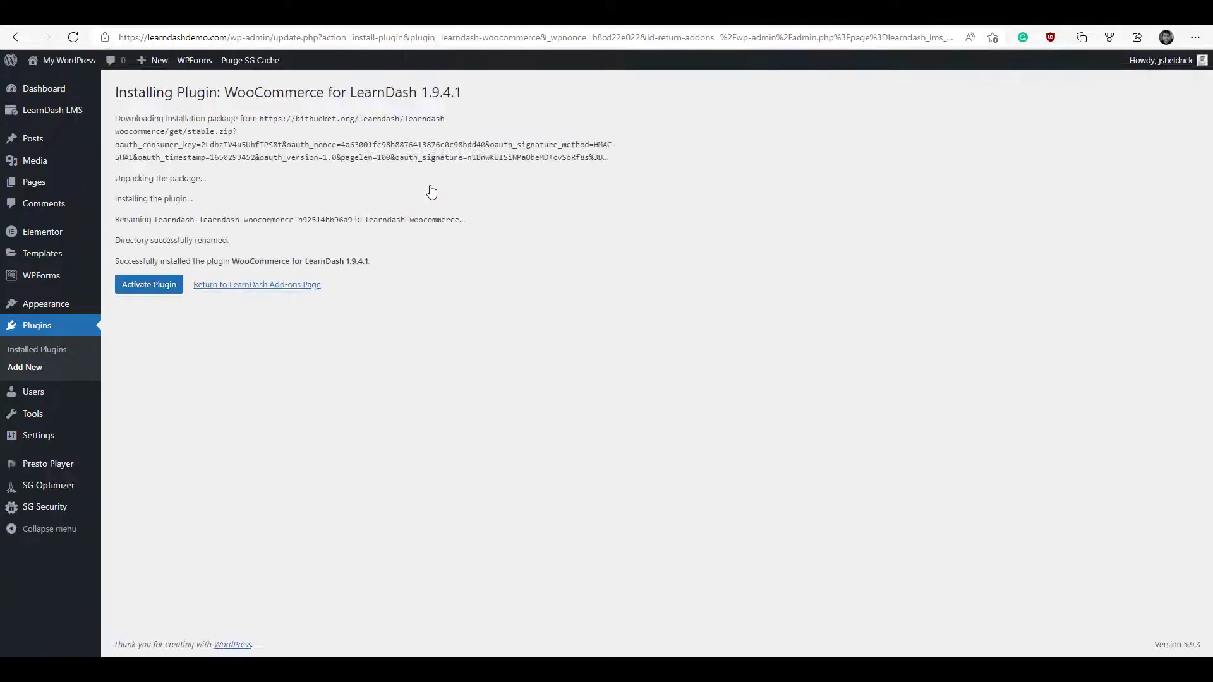
click(142, 289)
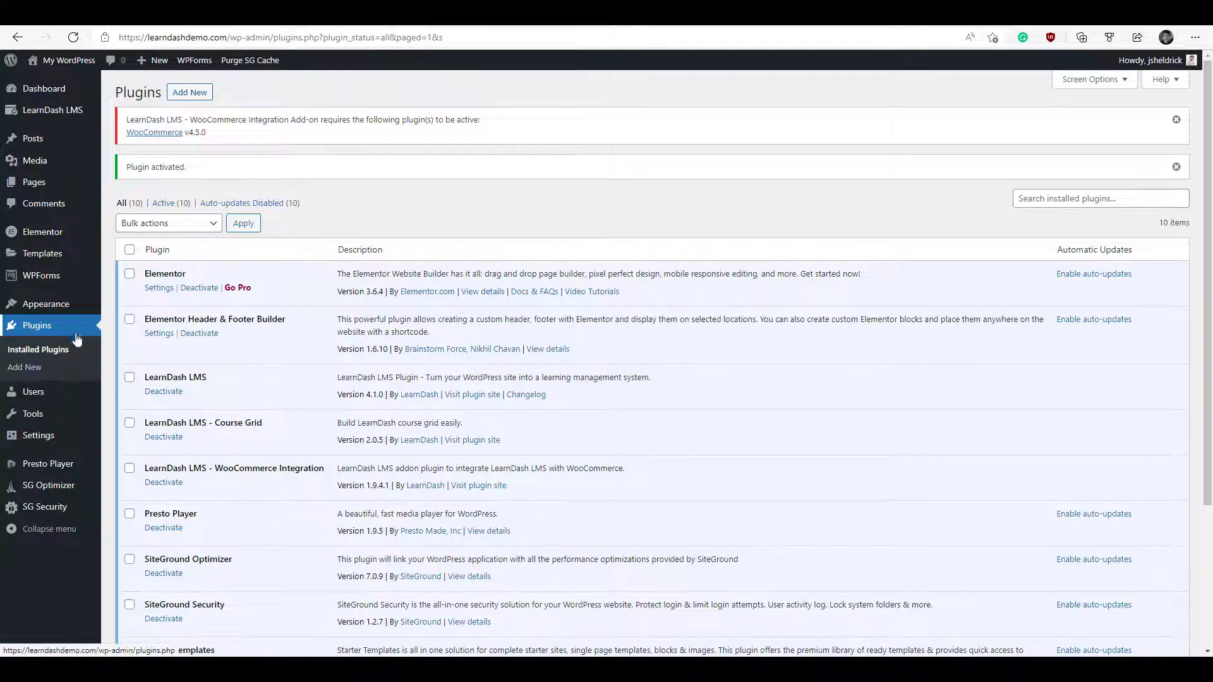
click(25, 372)
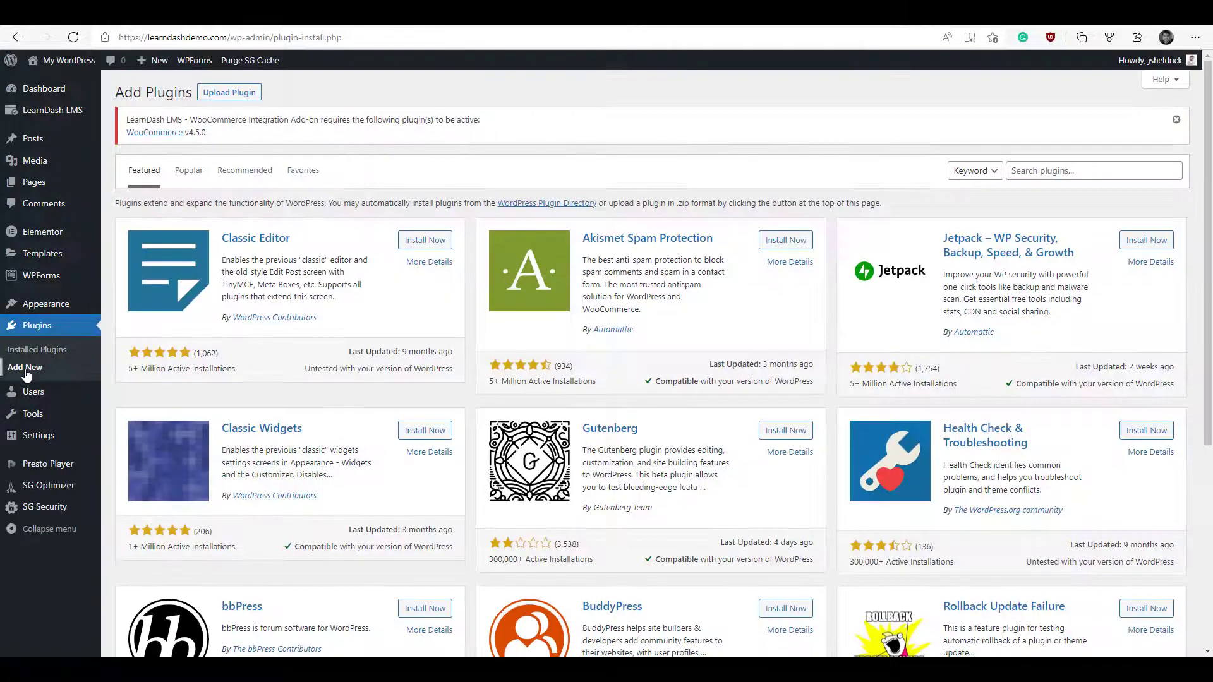
- Search plugins for 'woo', then install and activate WooCommerce
click(1034, 173)
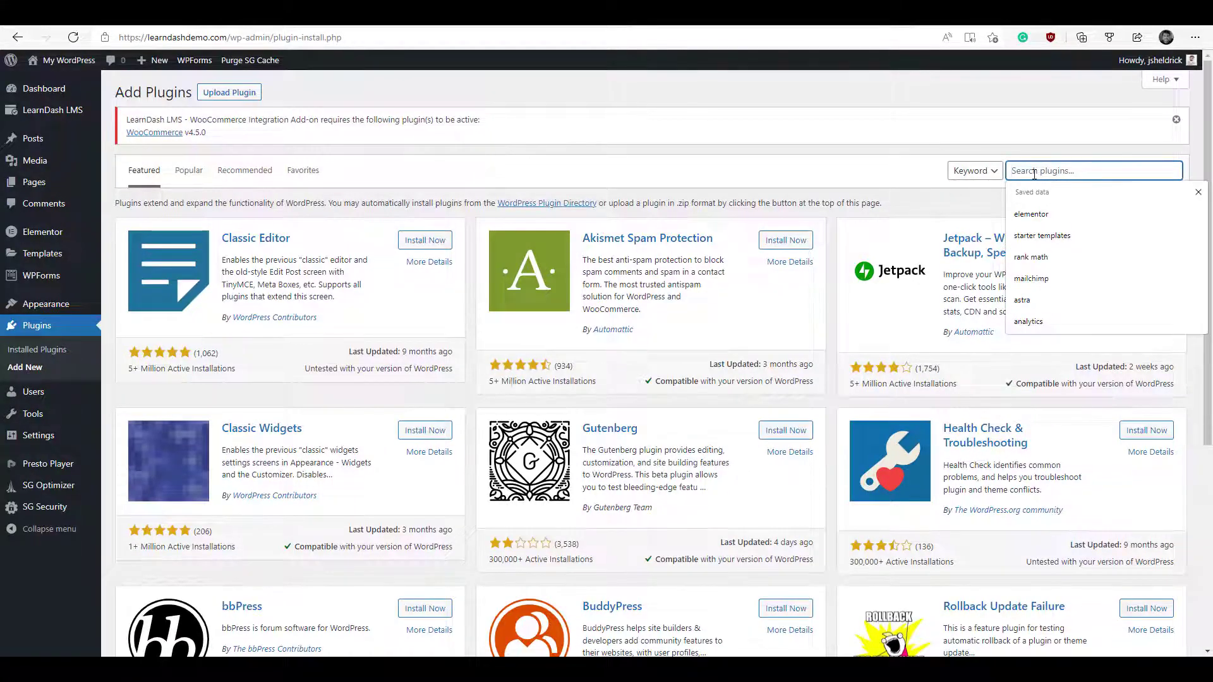
text(woo)
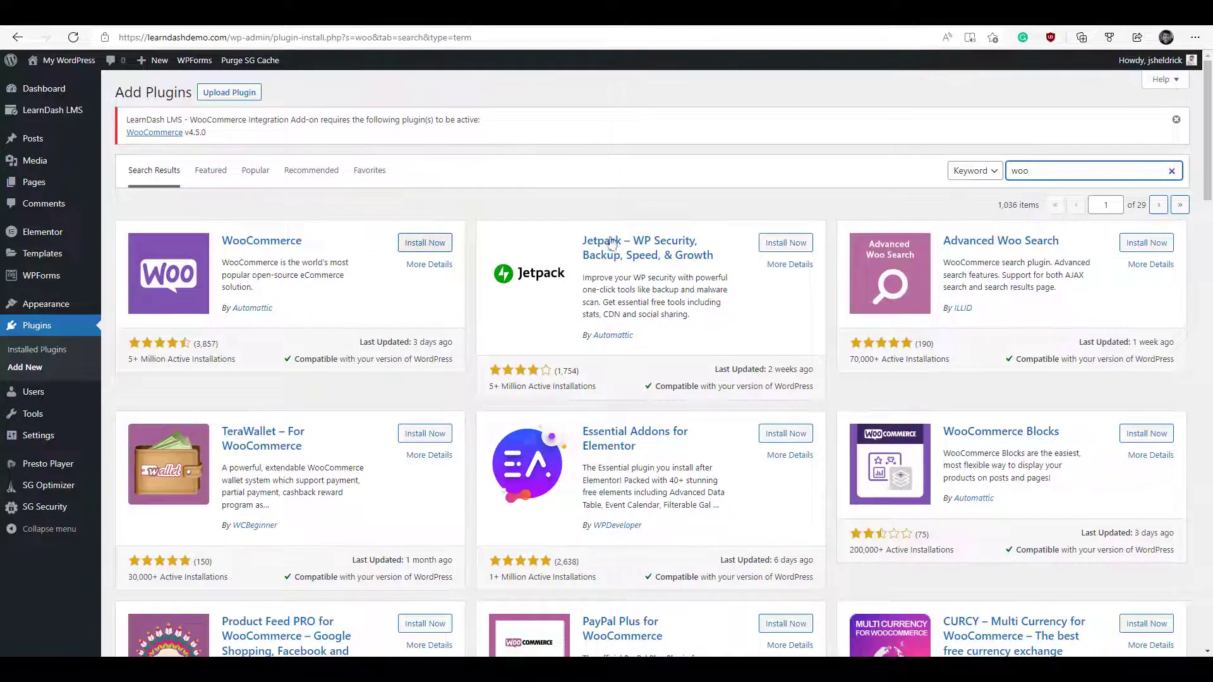
click(425, 246)
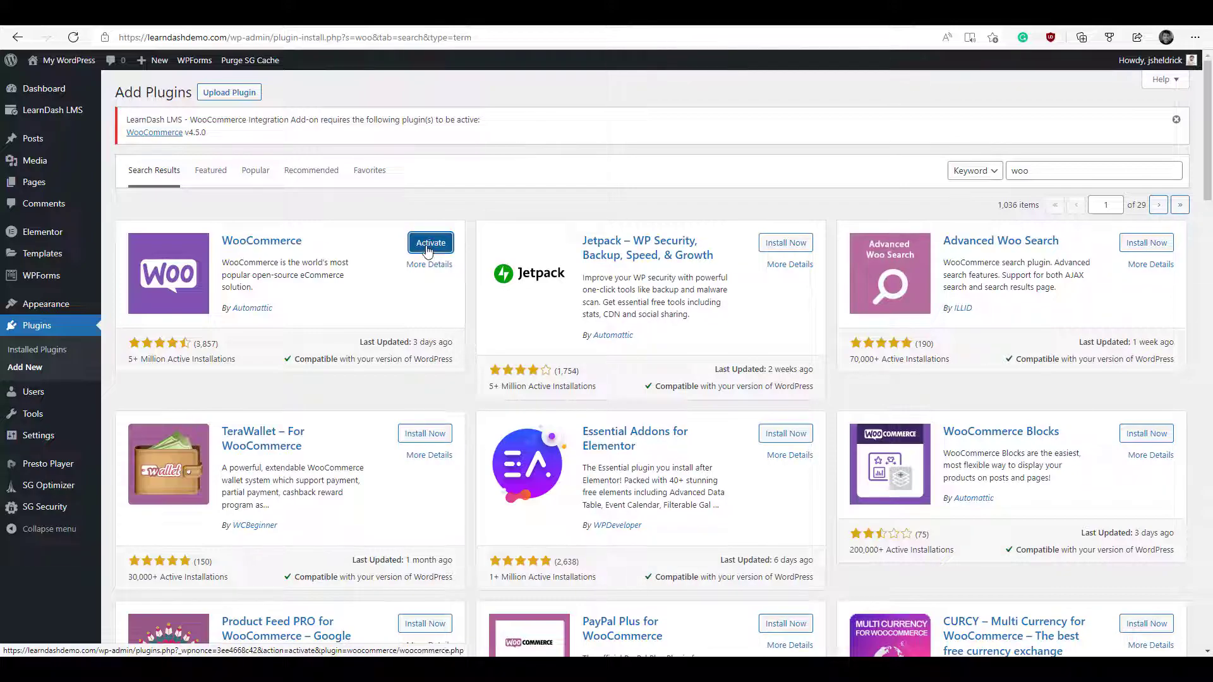
click(428, 249)
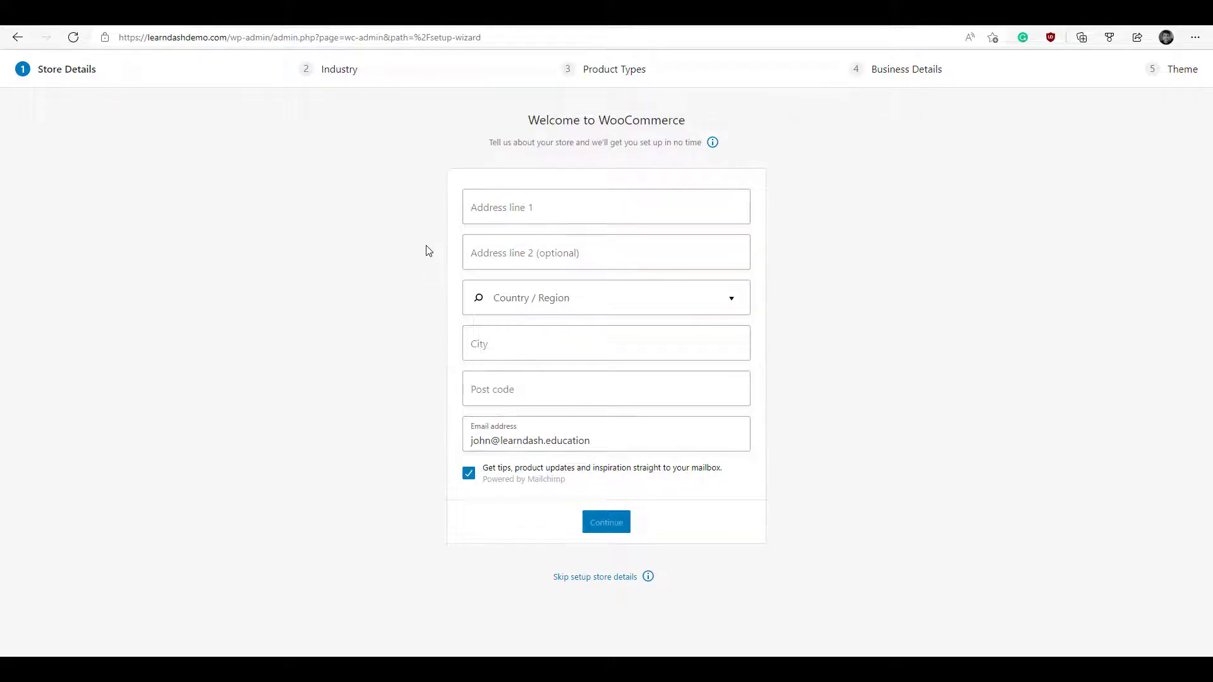
- Autofill the store address from a saved address and set the email to the site admin address
click(511, 202)
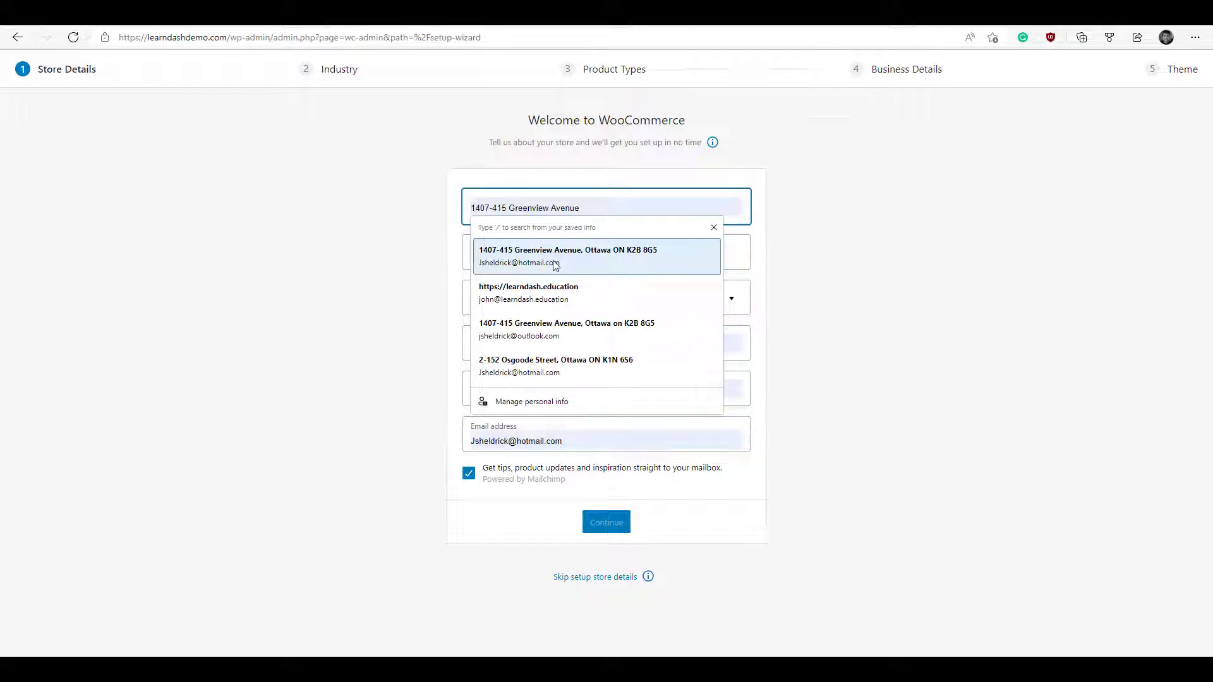
click(554, 264)
click(602, 447)
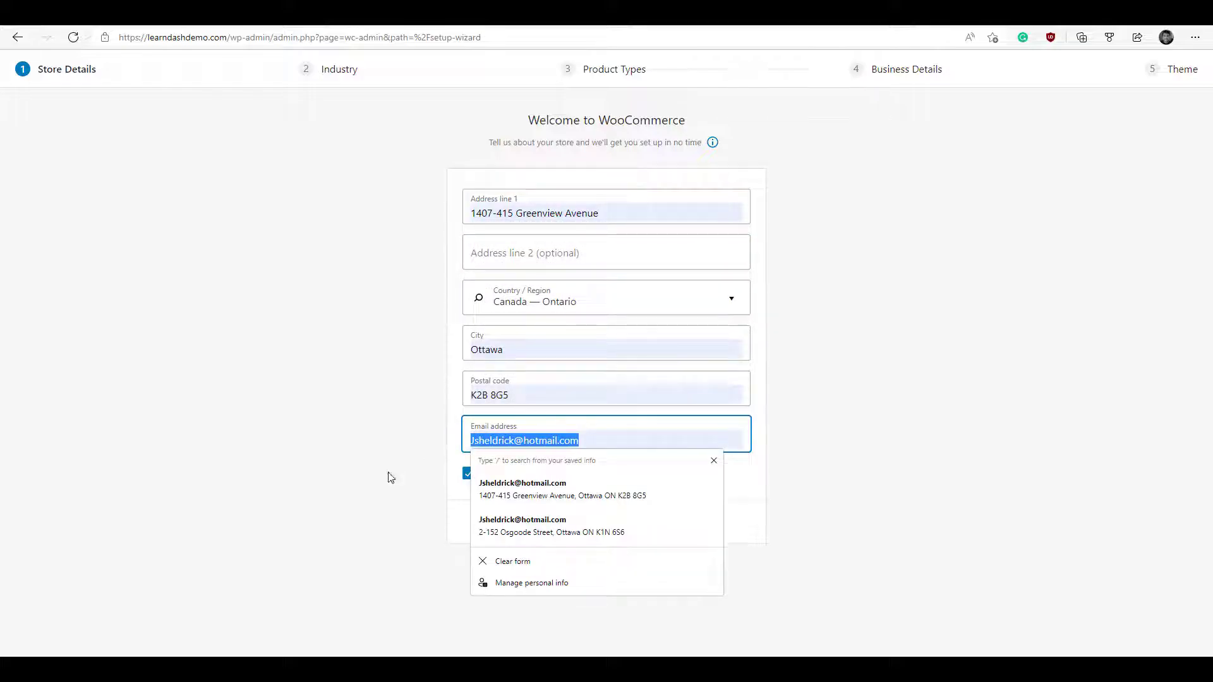
key(BackSpace)
text(john)
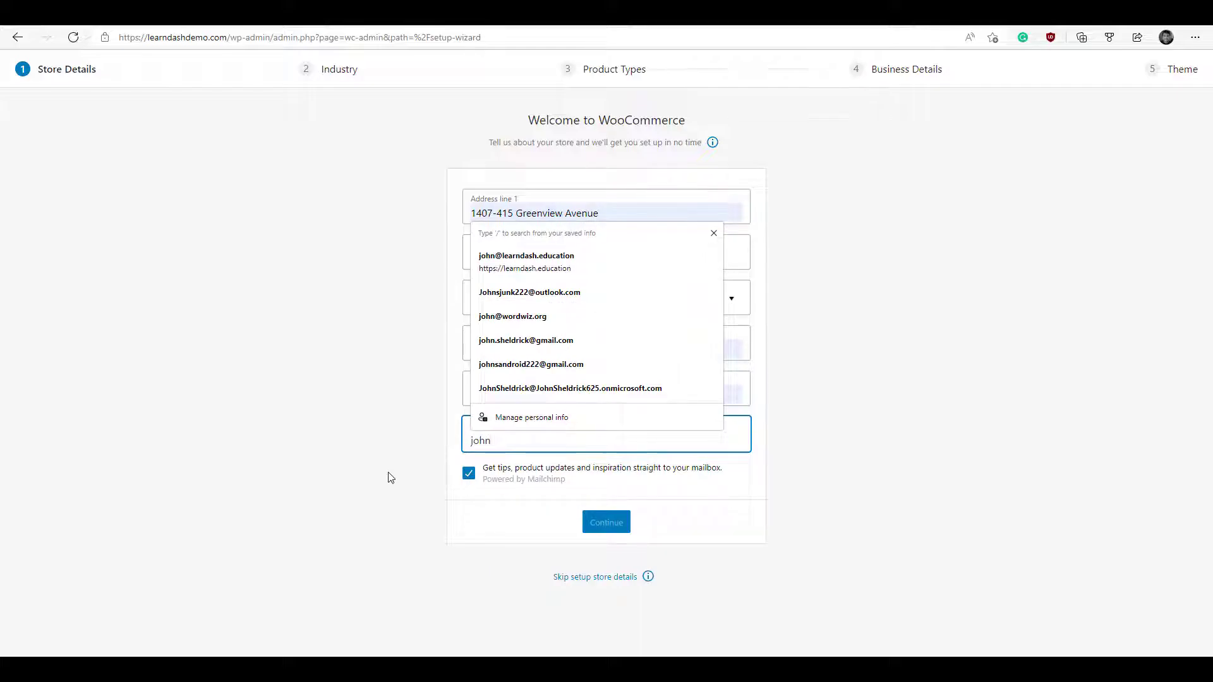
key(Down)
key(Down)
key(Down)
key(Down)
click(583, 259)
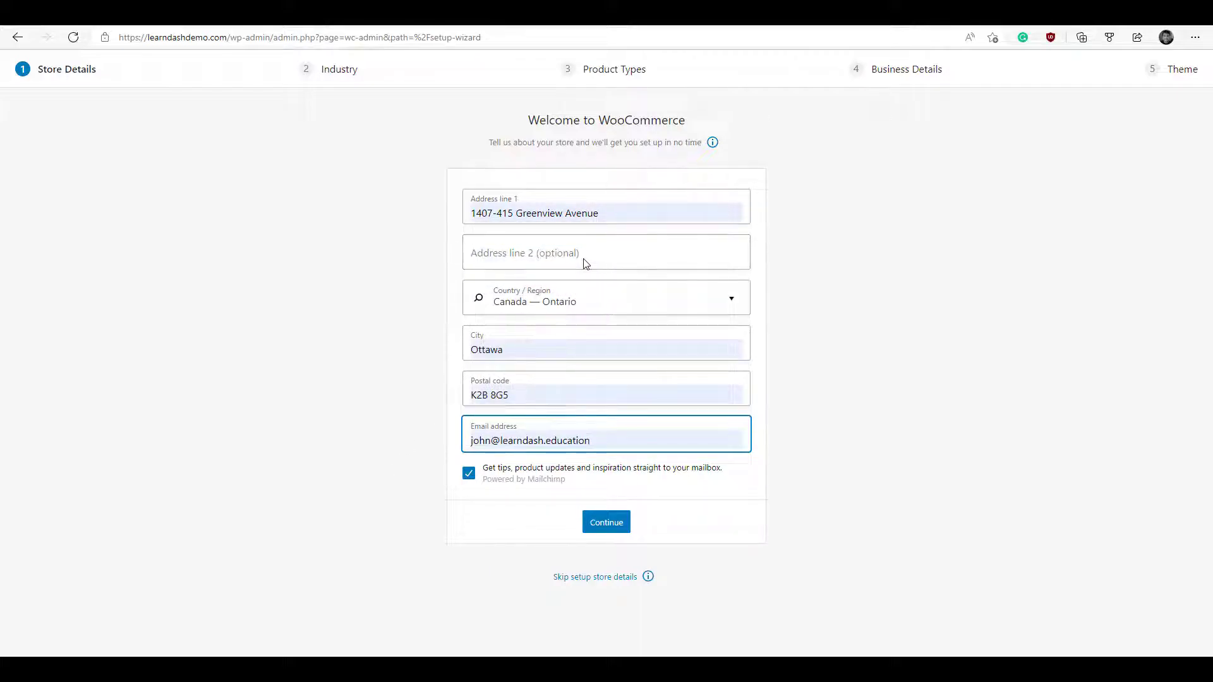
- Opt out of tips emails, submit the store details, and decline usage tracking
click(555, 470)
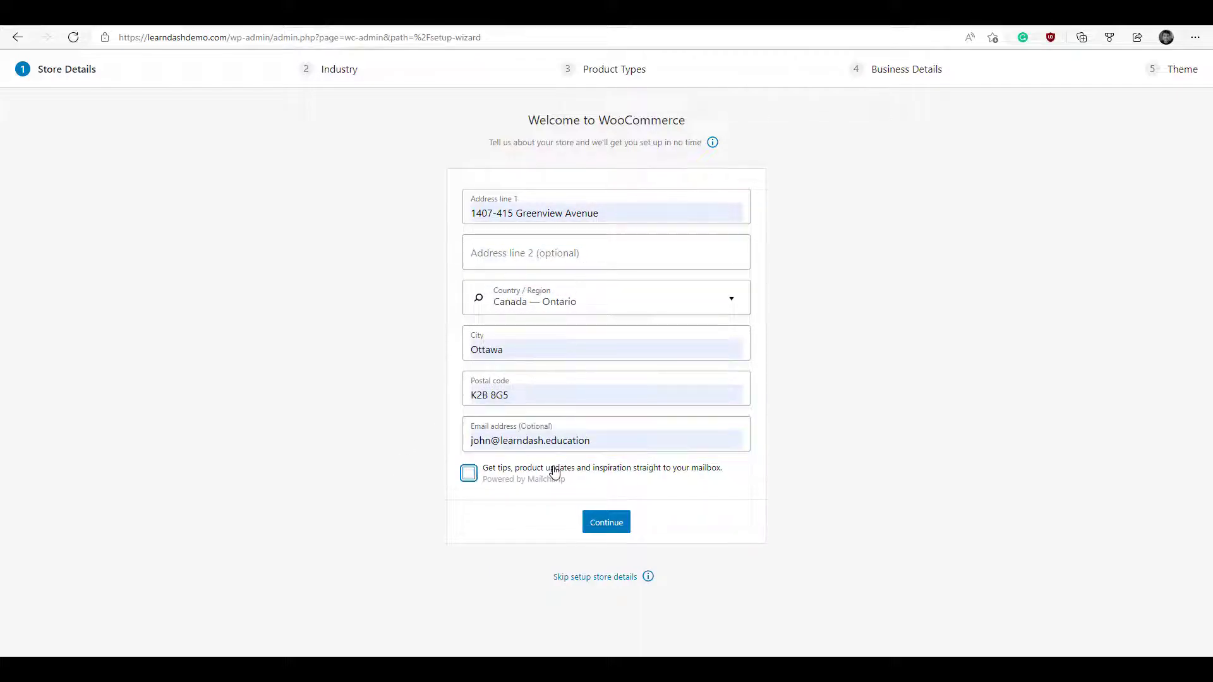
click(609, 524)
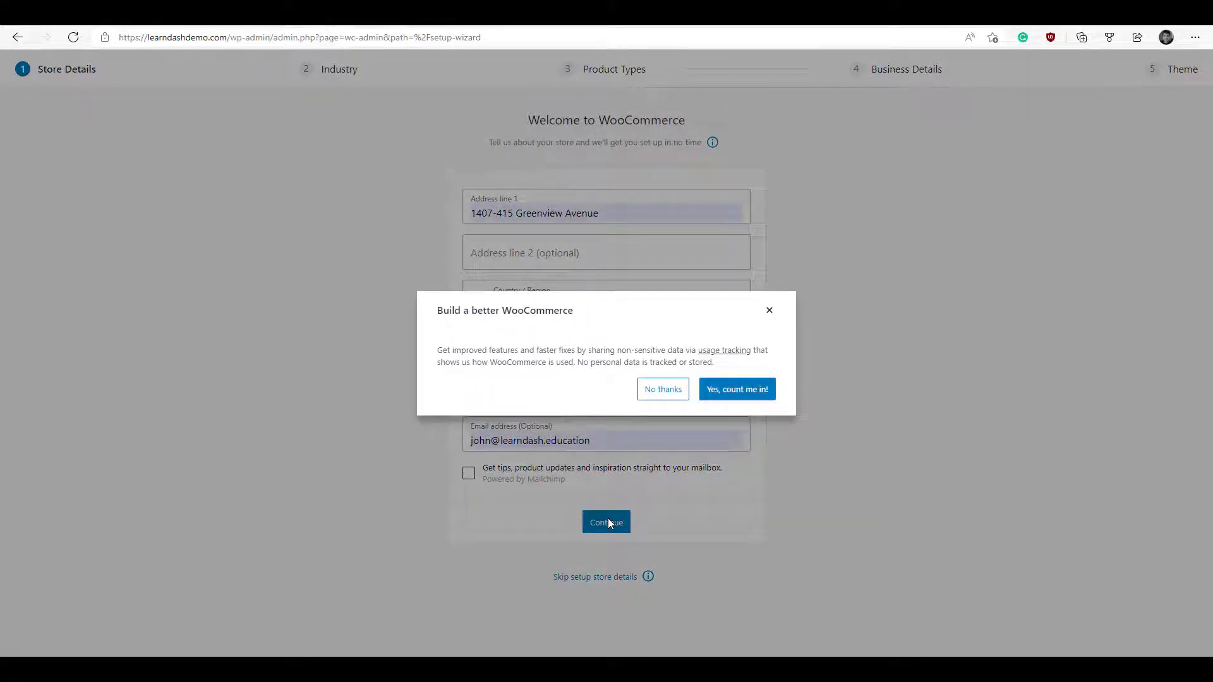
click(673, 389)
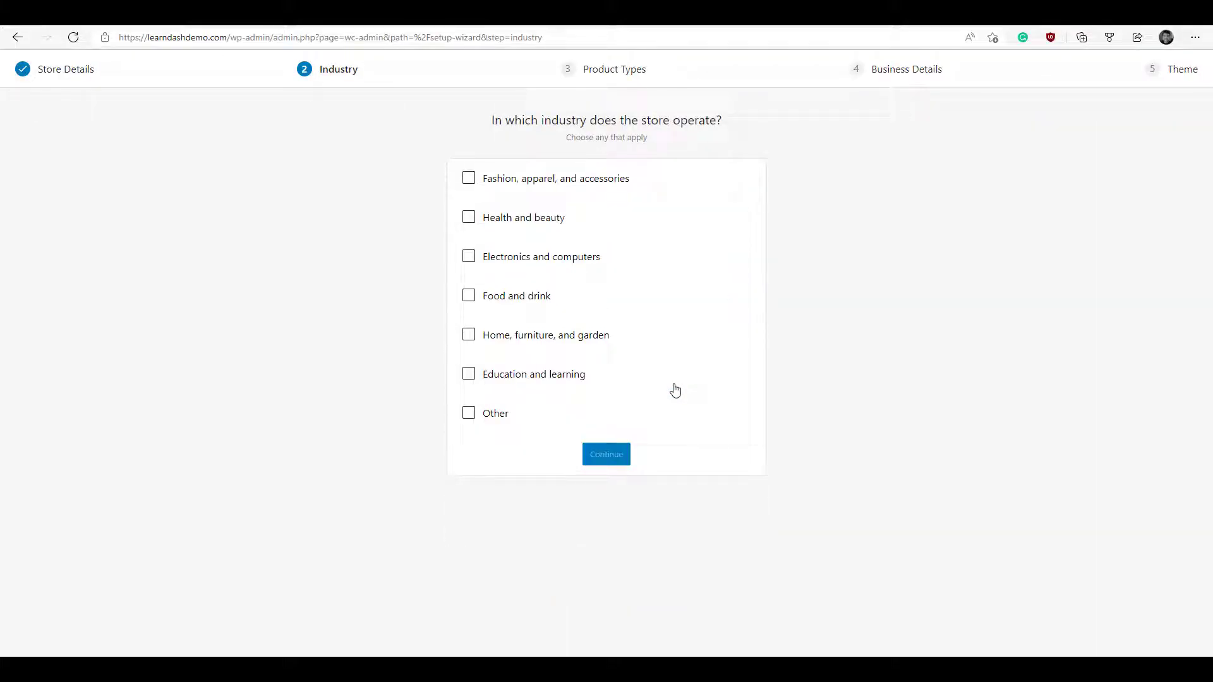
- Set the store industry to Education and learning and confirm the product types
click(468, 373)
click(609, 459)
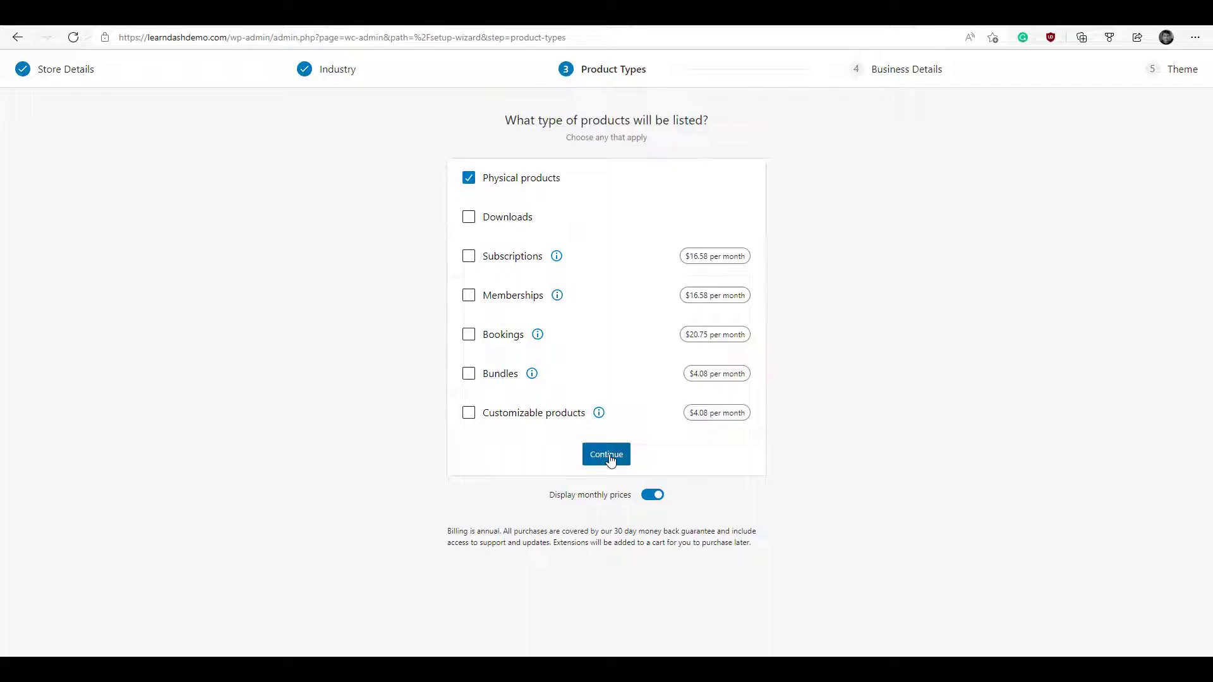
click(609, 459)
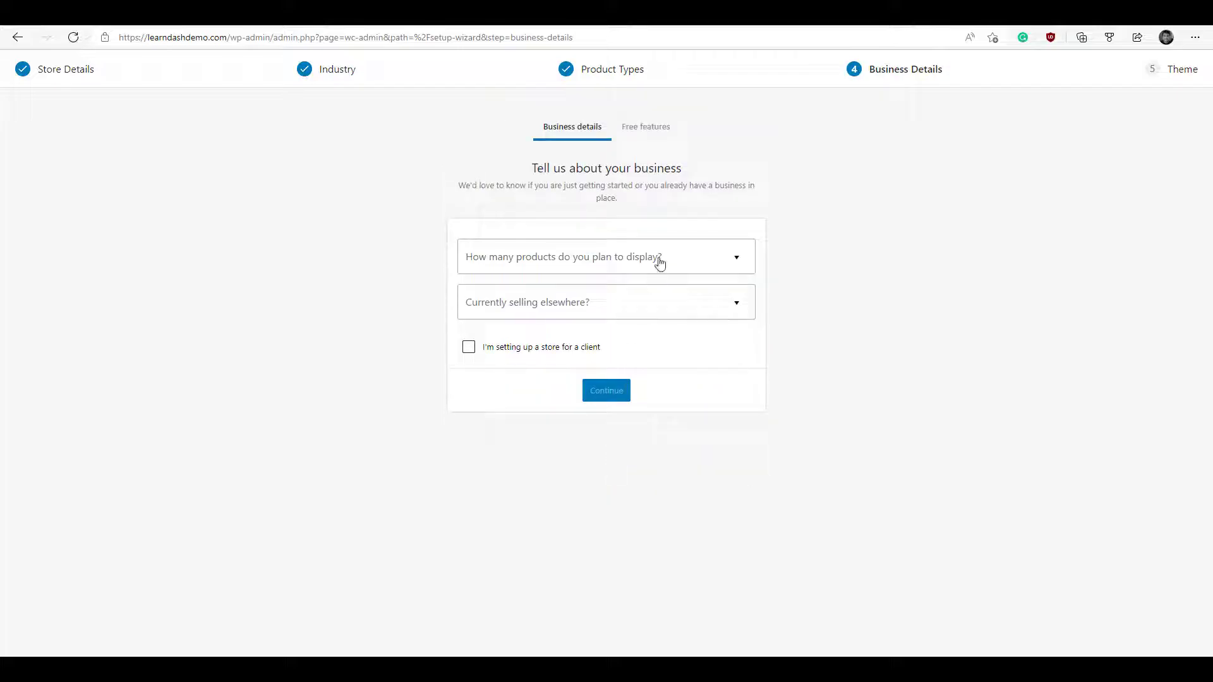
- Answer 'I don't have any products yet' and No to selling elsewhere, declining recommended features
click(660, 262)
click(642, 298)
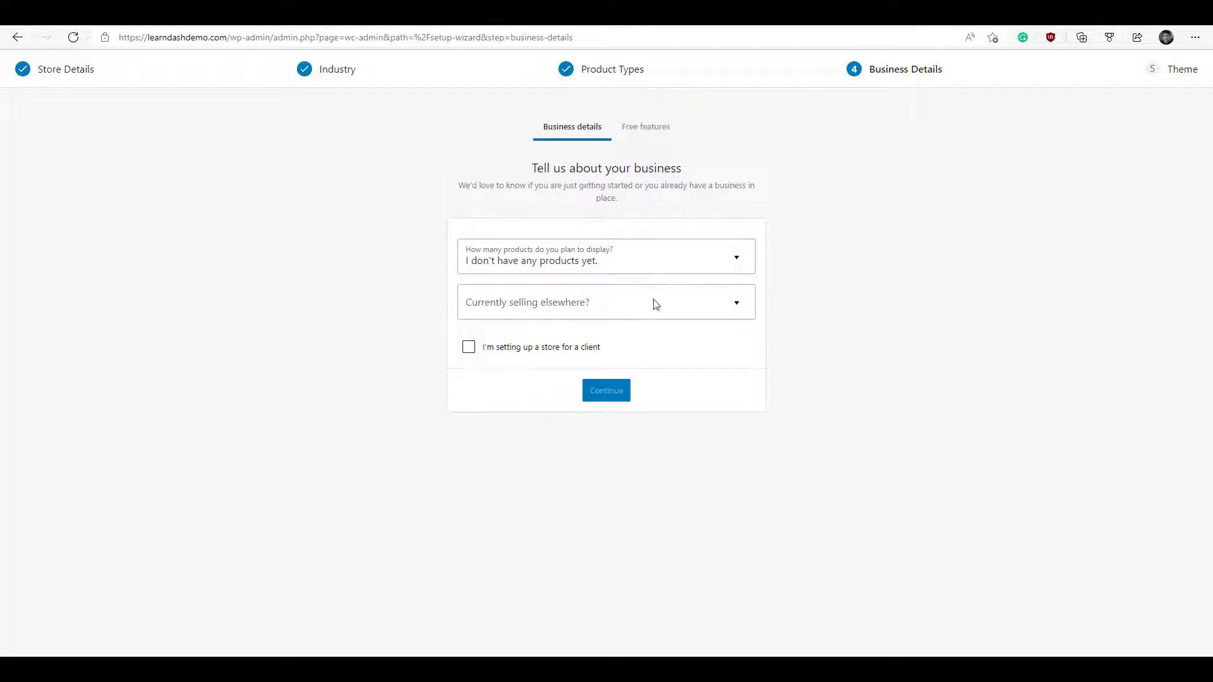
click(655, 305)
click(610, 341)
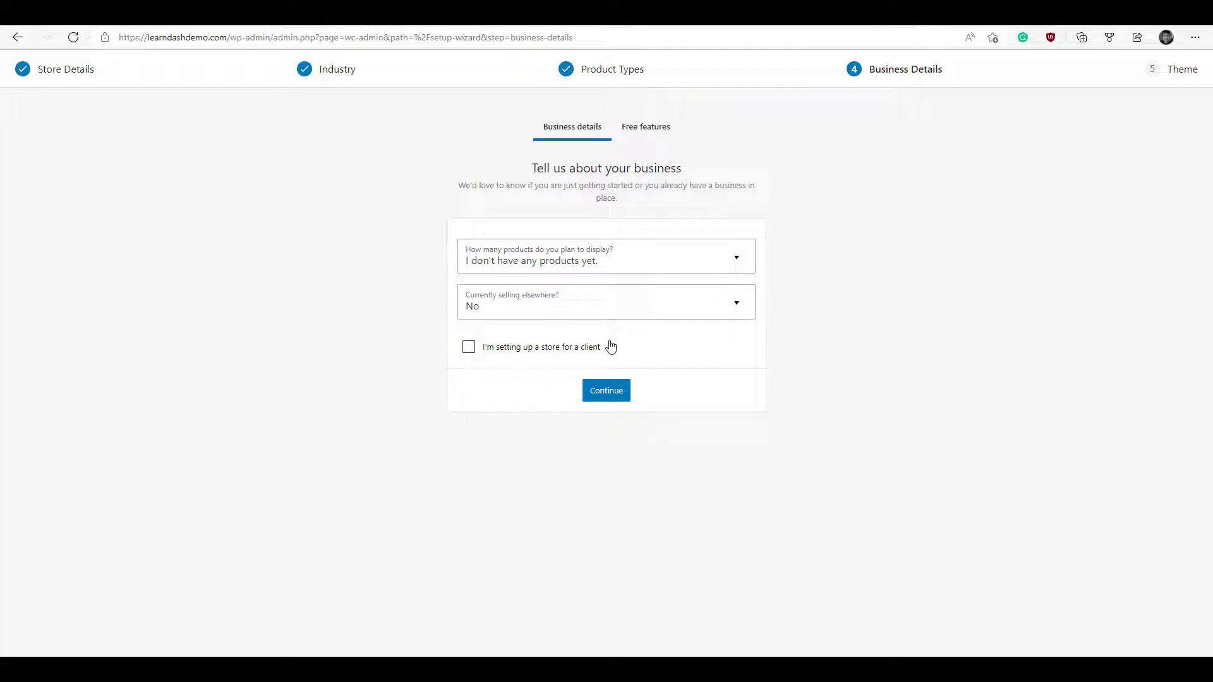
click(609, 391)
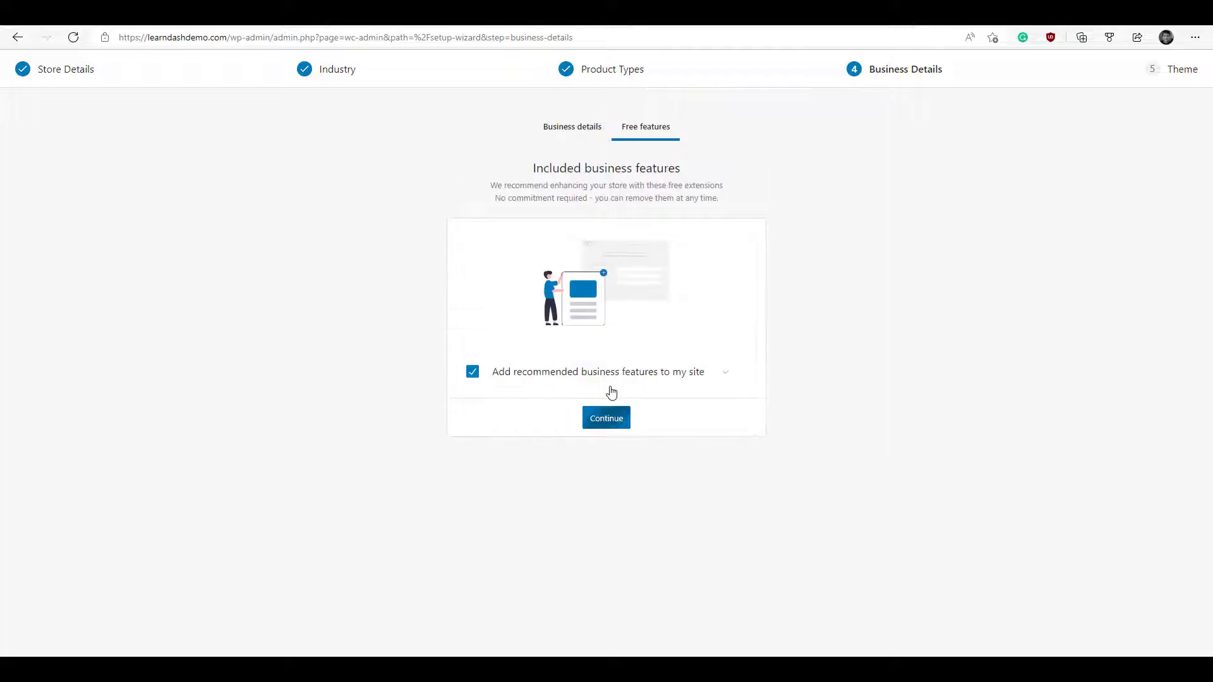
click(473, 372)
click(605, 419)
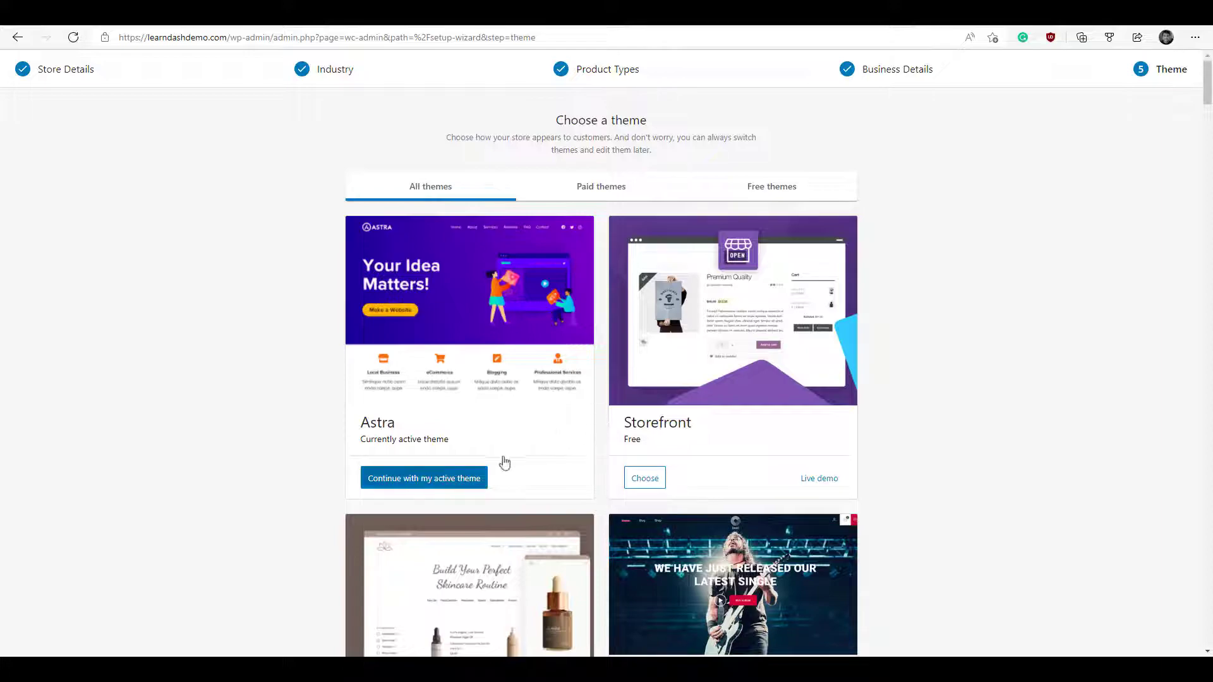
- Keep the active Astra theme and dismiss the WooCommerce welcome tour
click(451, 480)
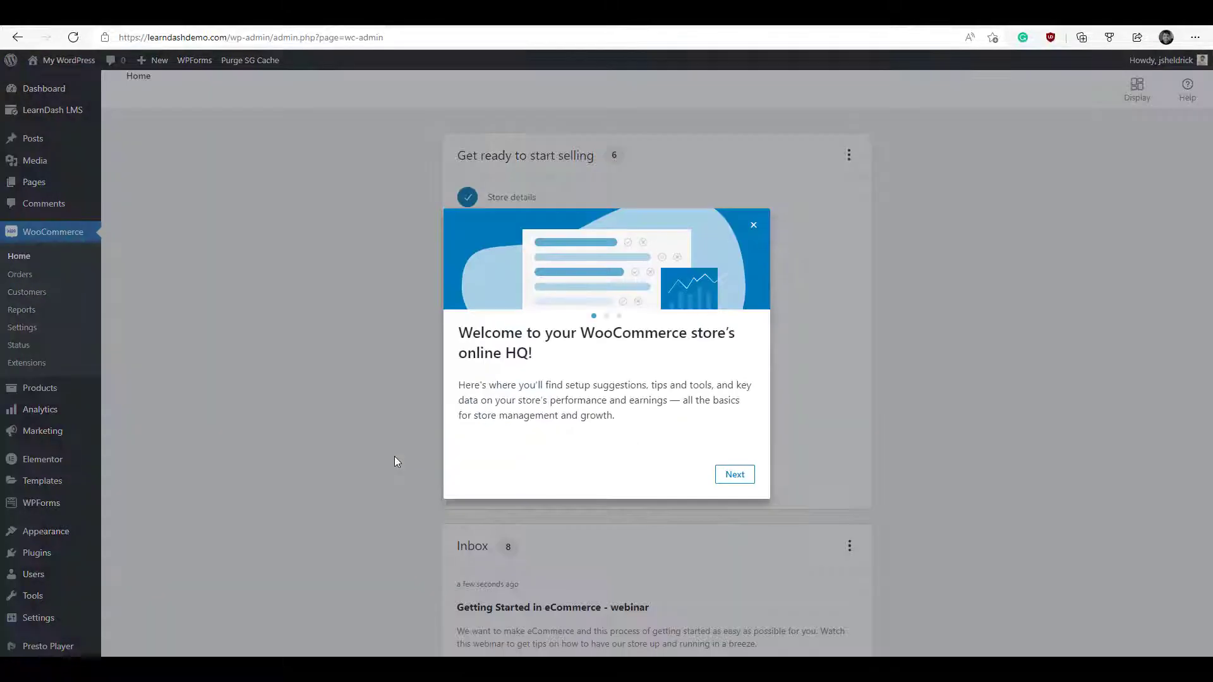
click(753, 225)
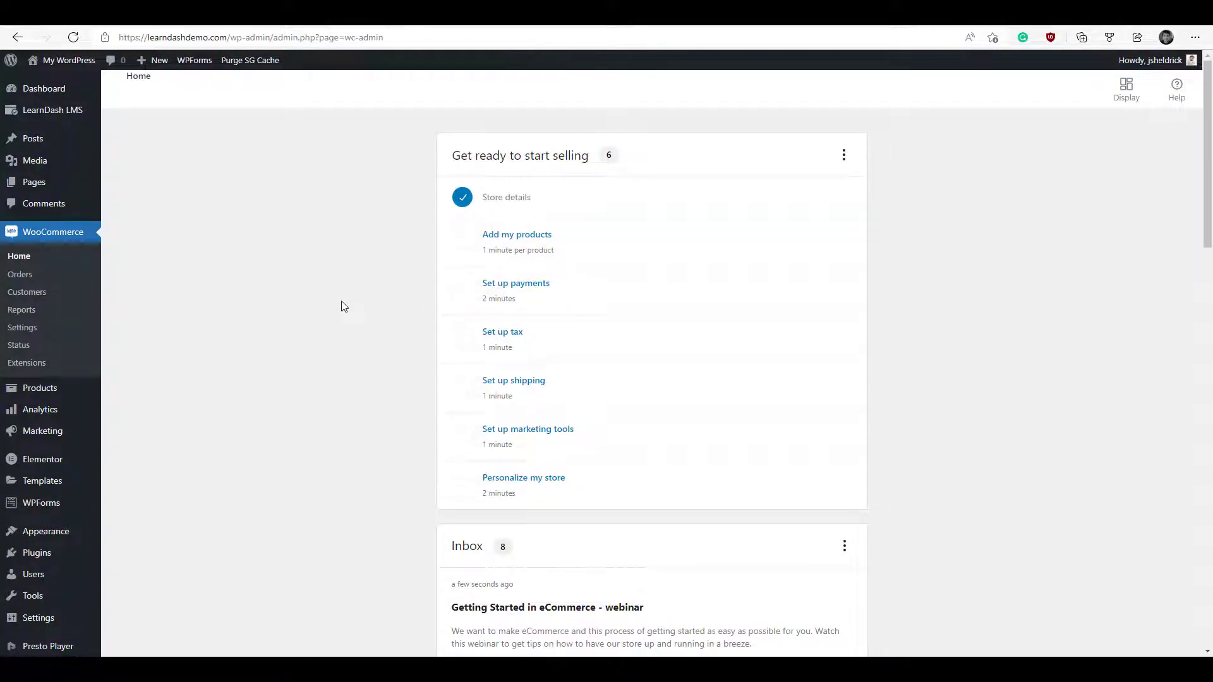
- Disable guest checkout; enable checkout login, account creation at checkout and My account, auto usernames; save
click(35, 334)
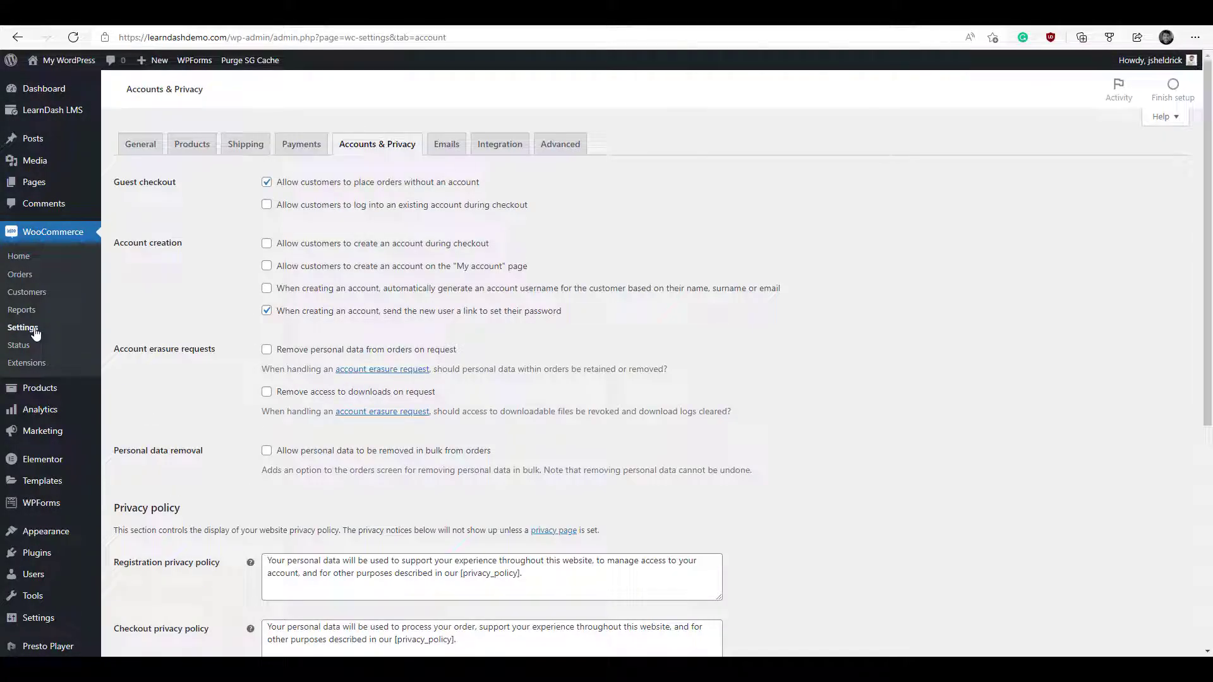
click(267, 184)
click(267, 206)
click(267, 245)
click(267, 267)
click(267, 289)
scroll(245, 278, down, 6)
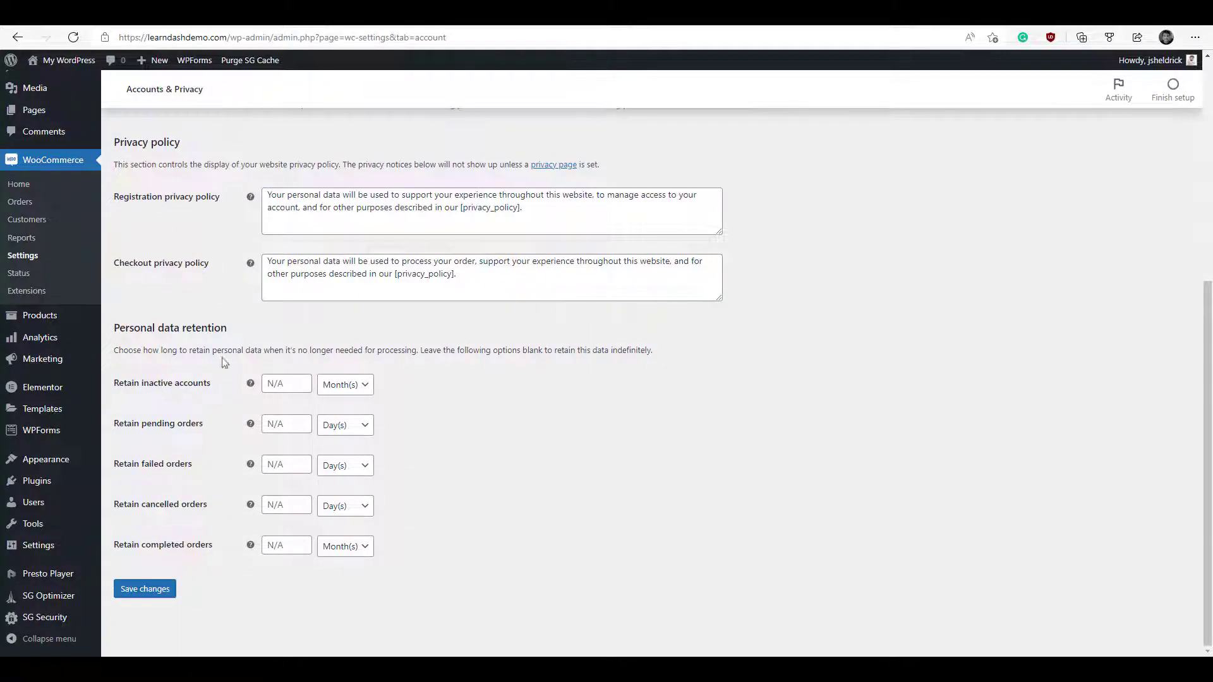
click(161, 588)
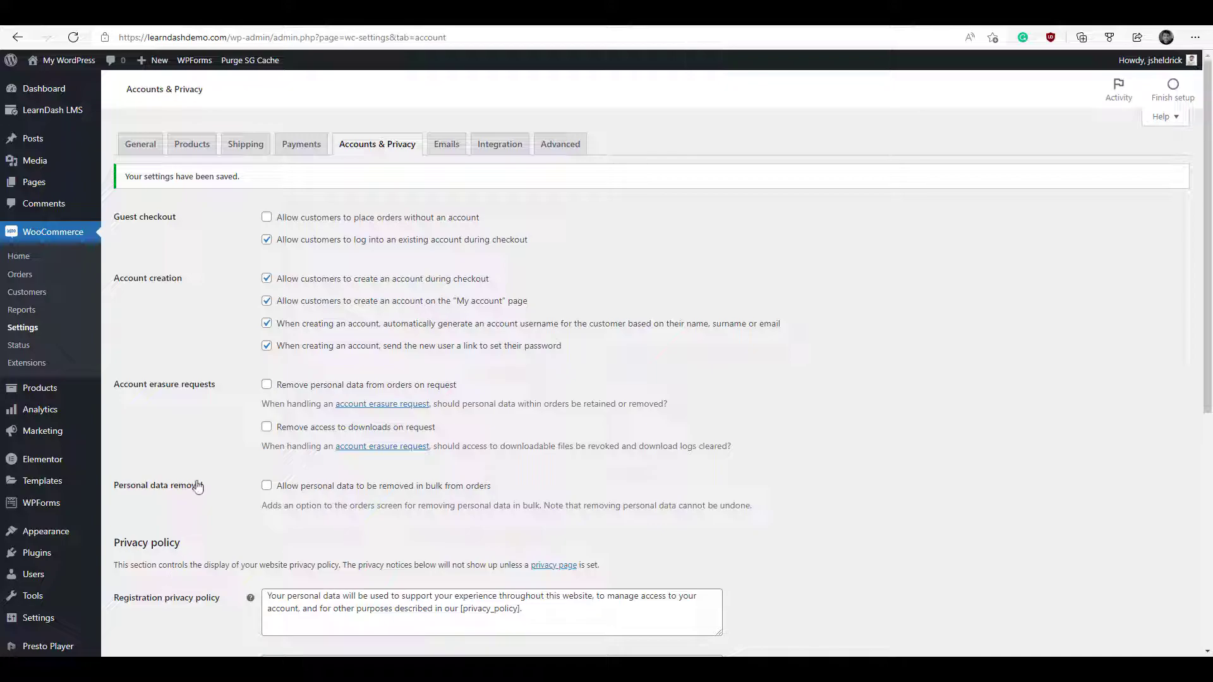
click(302, 145)
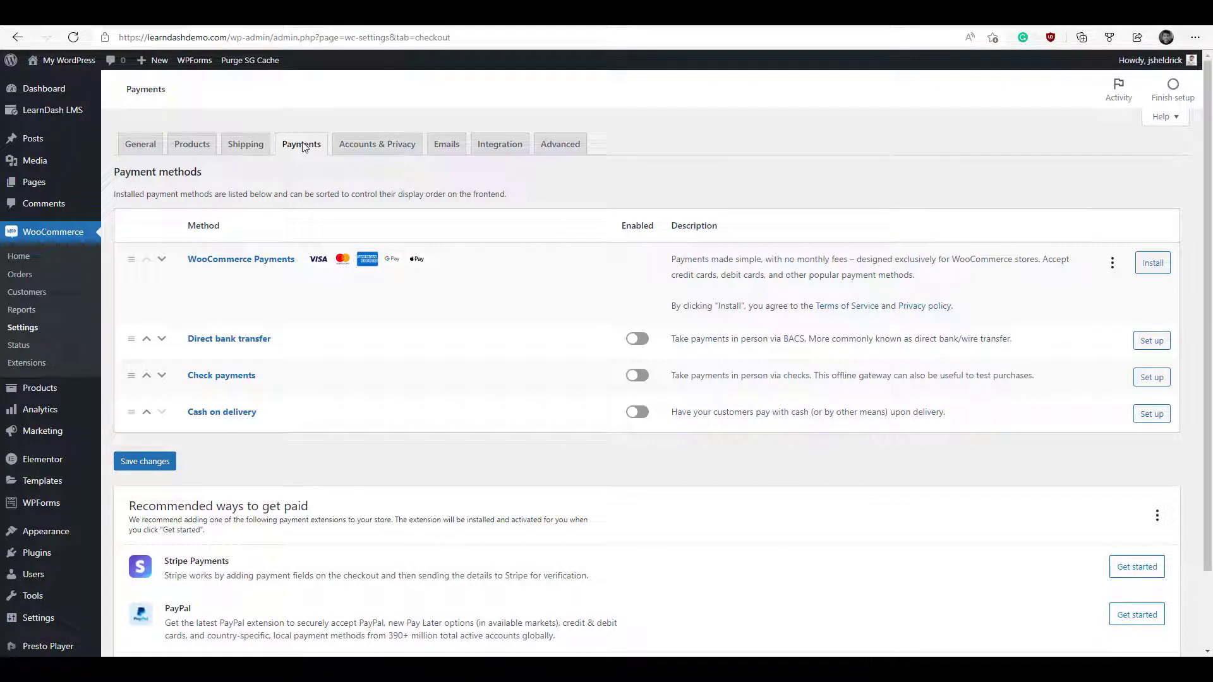
- Start the Stripe Payments setup and choose to create or connect a Stripe account
click(1129, 573)
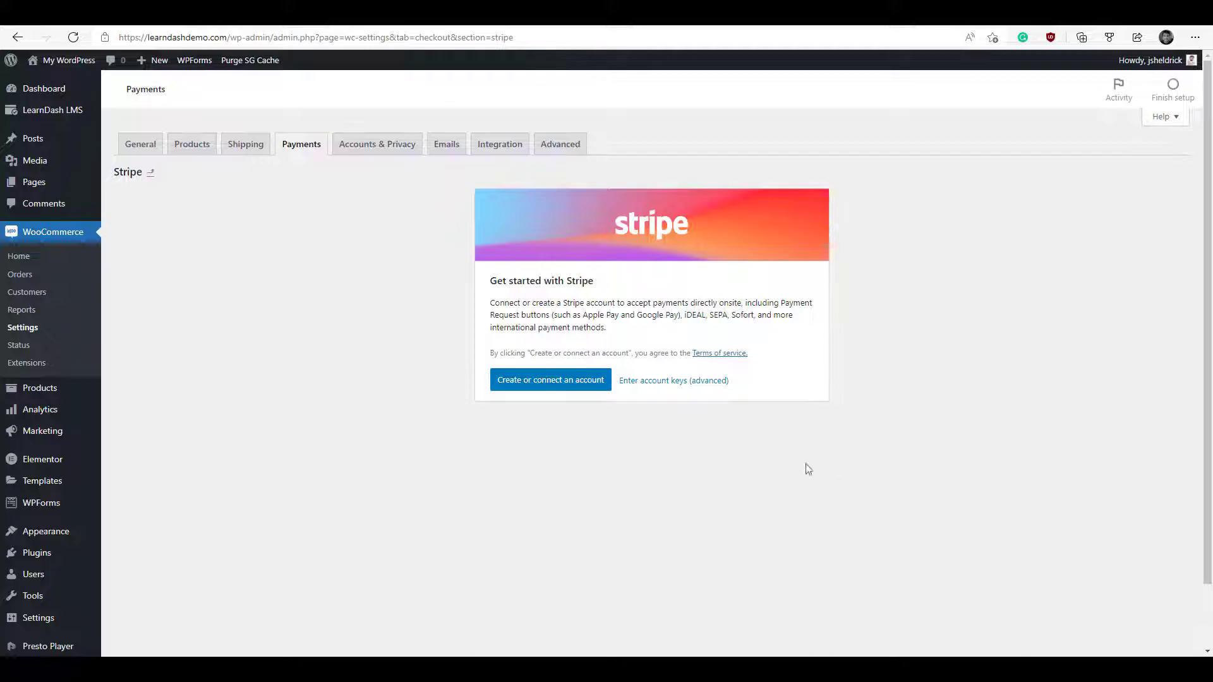
click(559, 382)
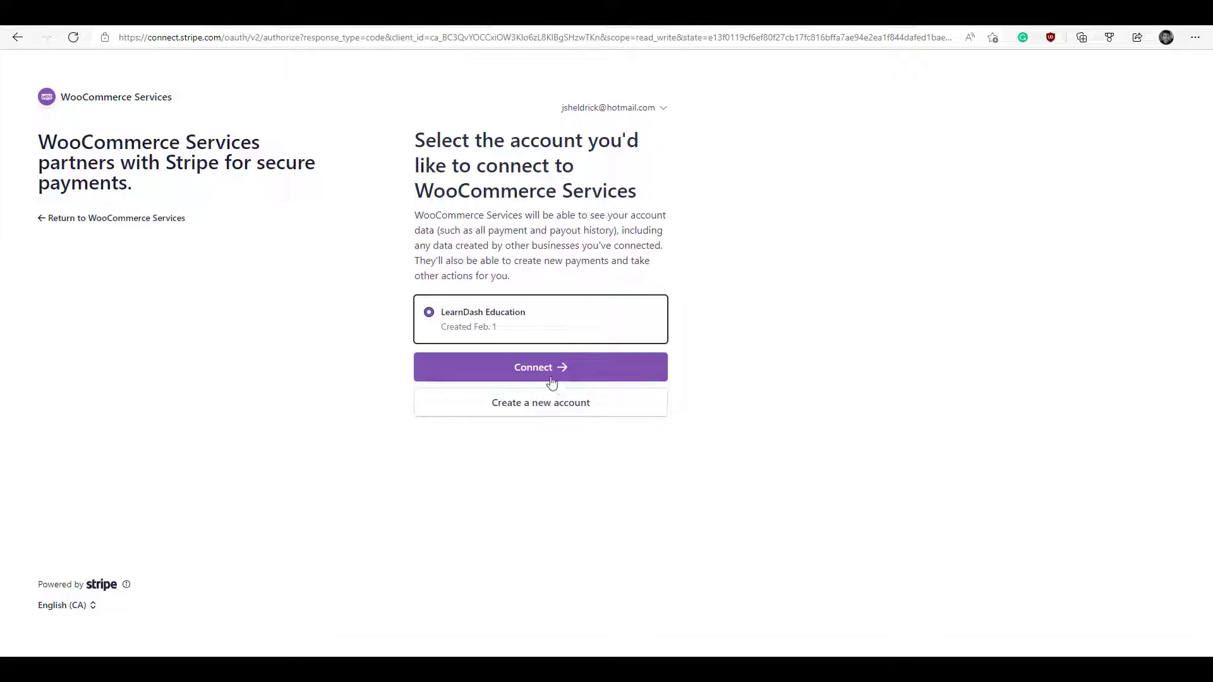
- Connect the LearnDash Education Stripe account to WooCommerce Services
click(541, 373)
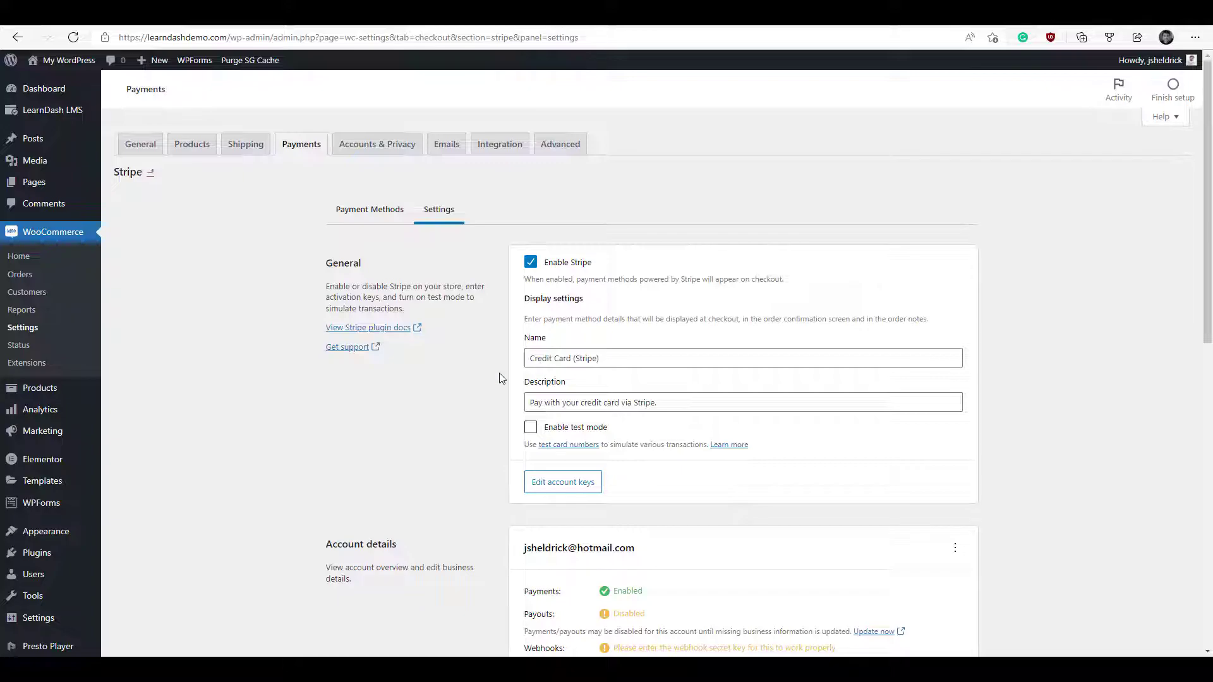
- Select the webhook endpoint URL under Account details and switch to the Stripe Webhooks tab
scroll(501, 378, down, 1)
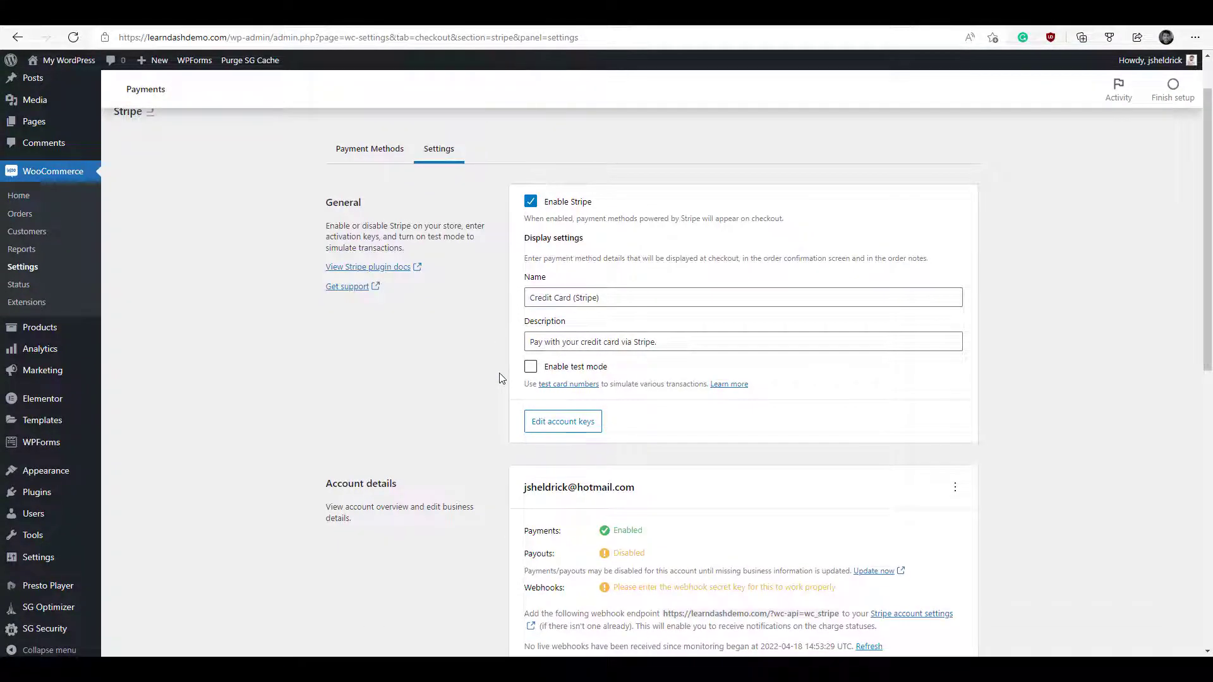
scroll(501, 377, down, 1)
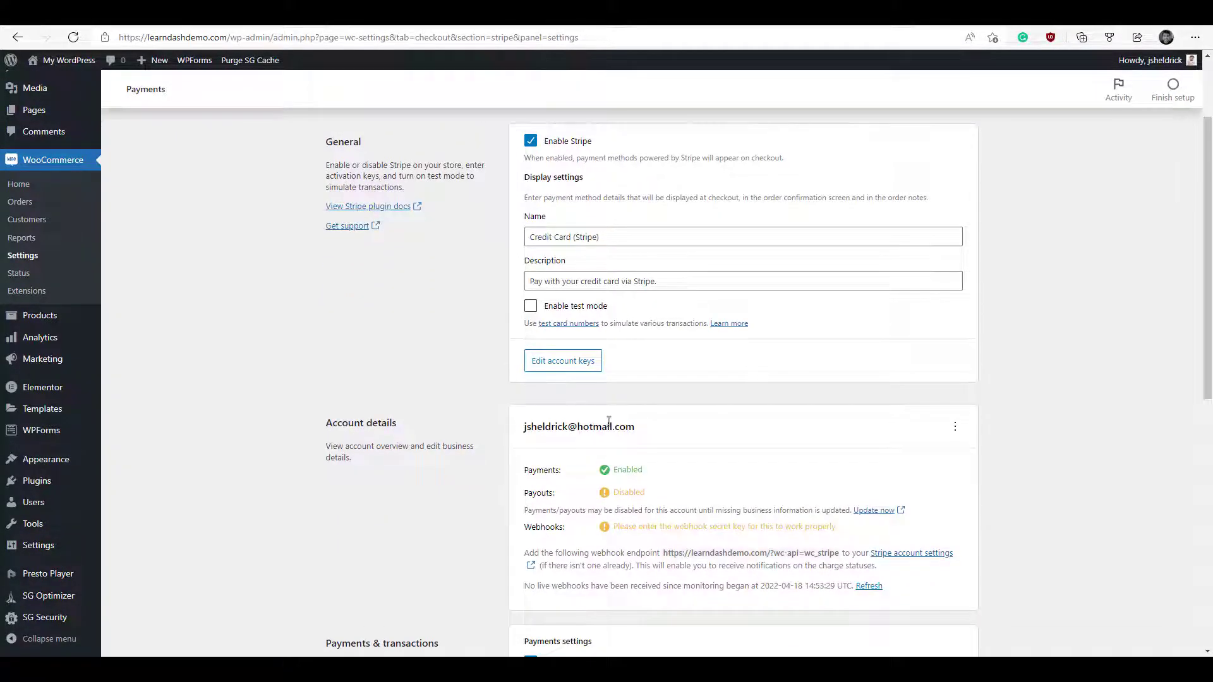
click(904, 556)
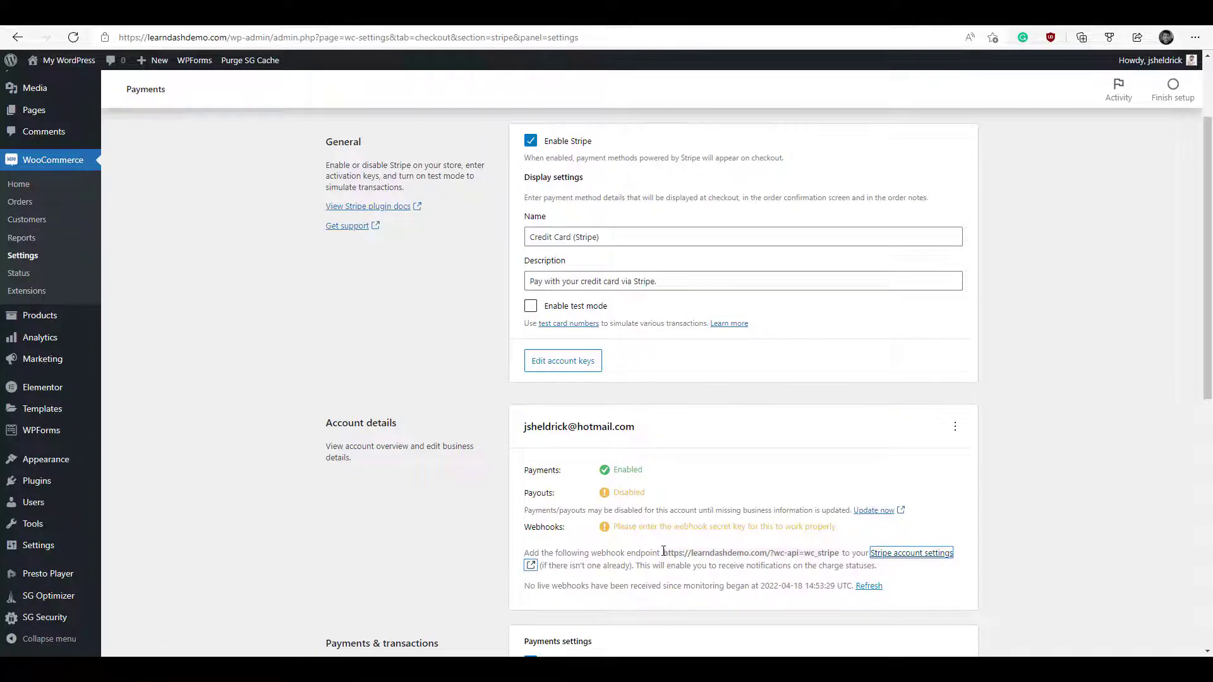
drag(663, 555, 842, 560)
key(ctrl+c)
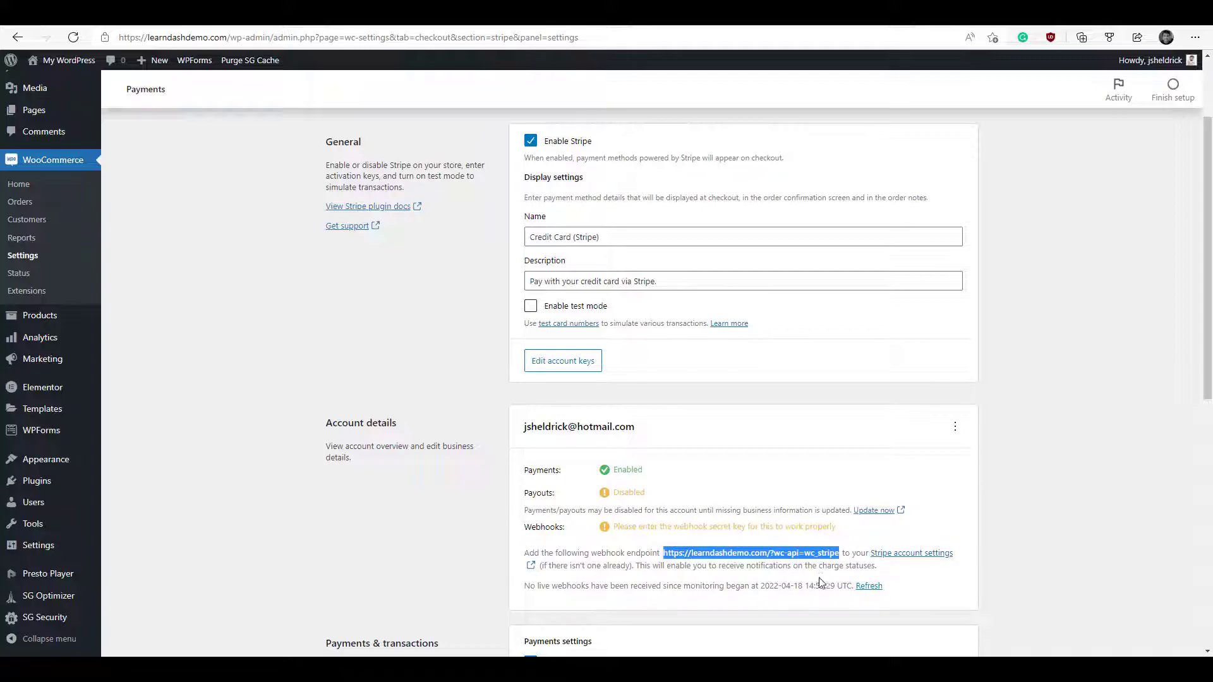
key(ctrl+Tab)
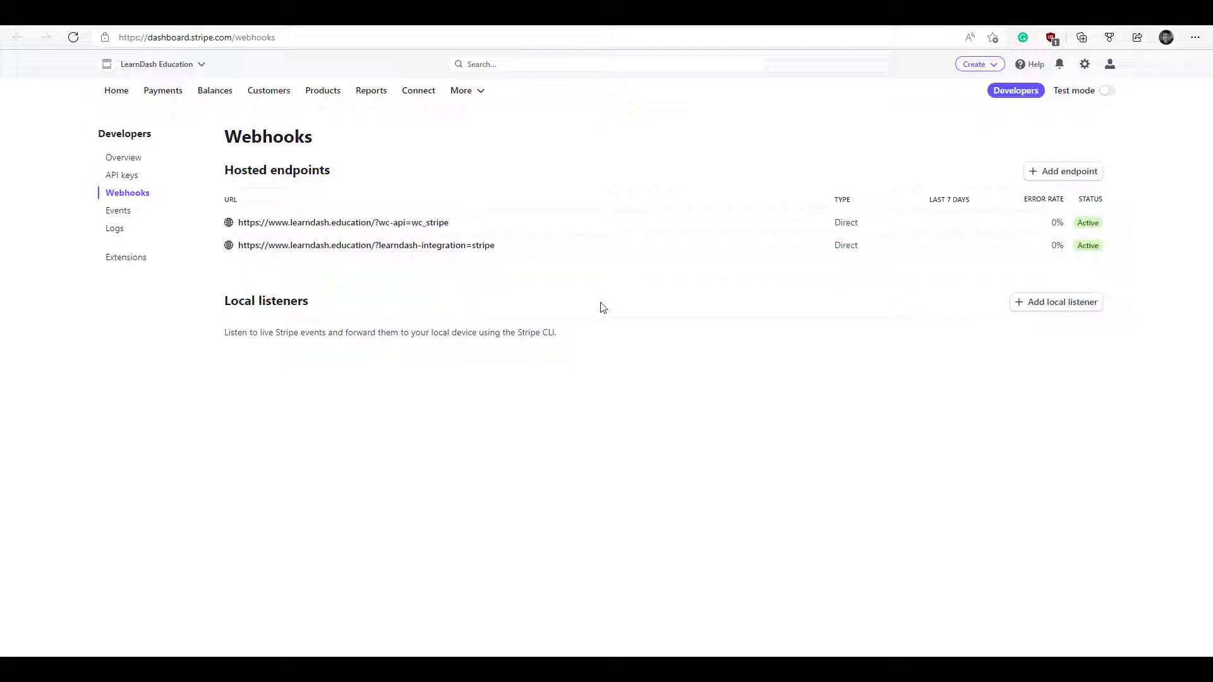
click(1066, 178)
click(348, 236)
key(ctrl+v)
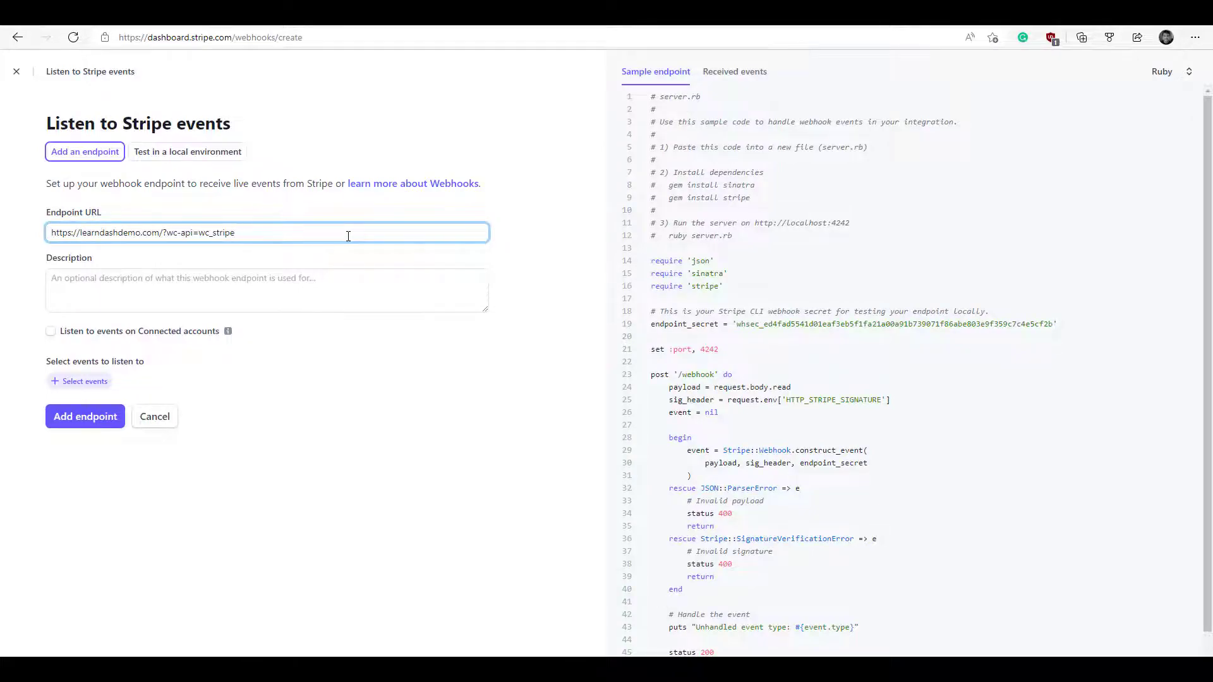
click(77, 387)
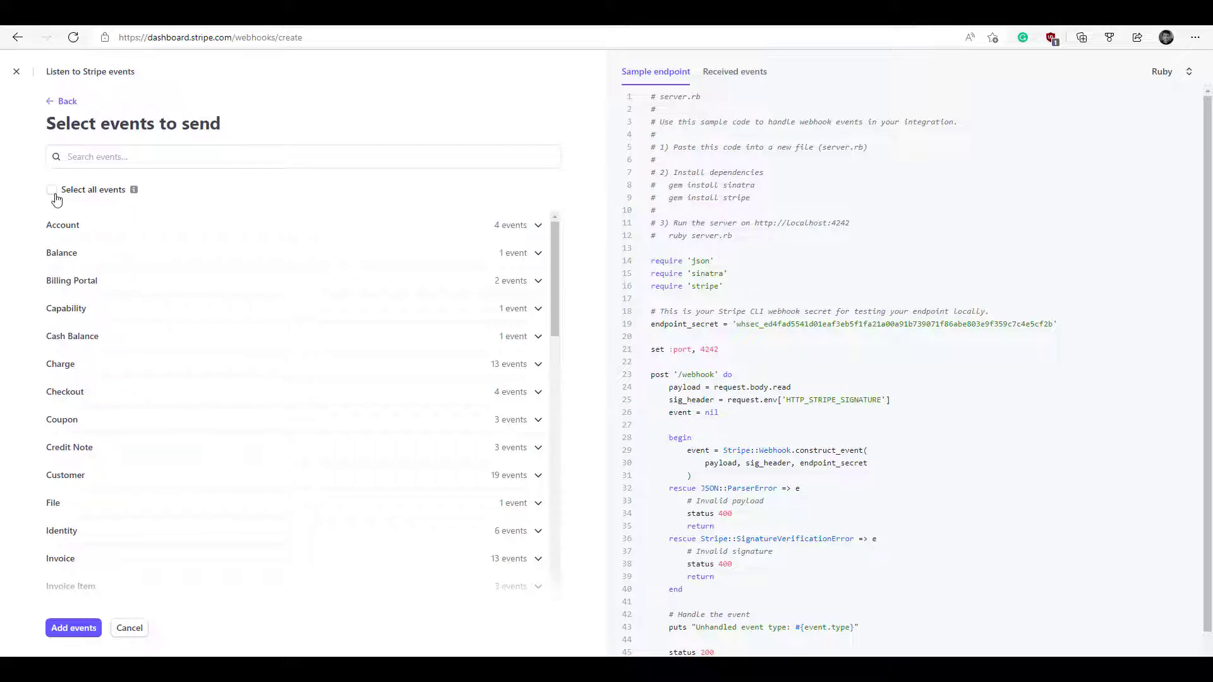
click(51, 190)
click(89, 629)
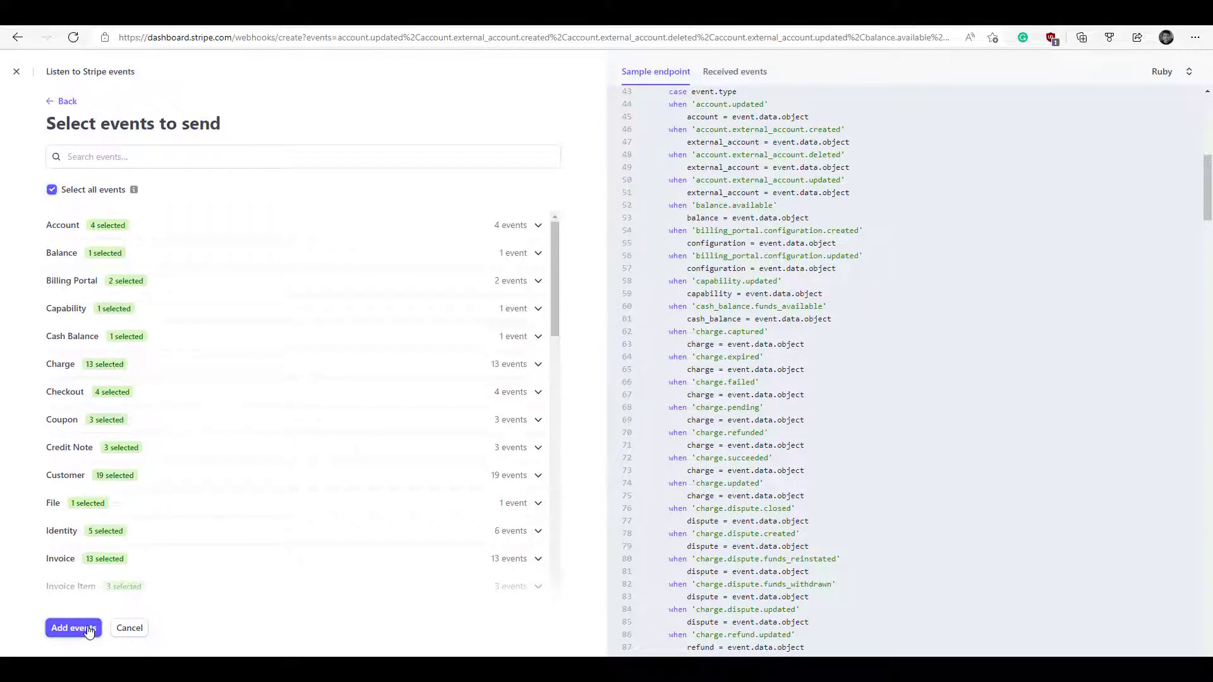
scroll(287, 523, down, 20)
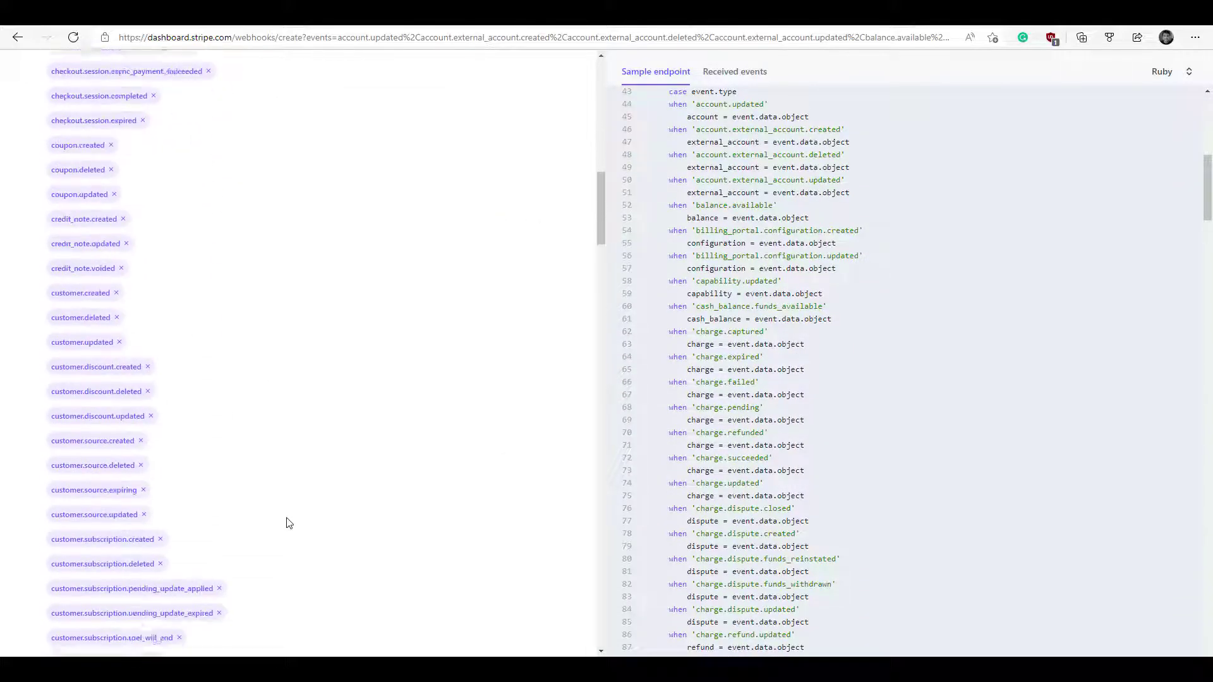
scroll(287, 524, down, 20)
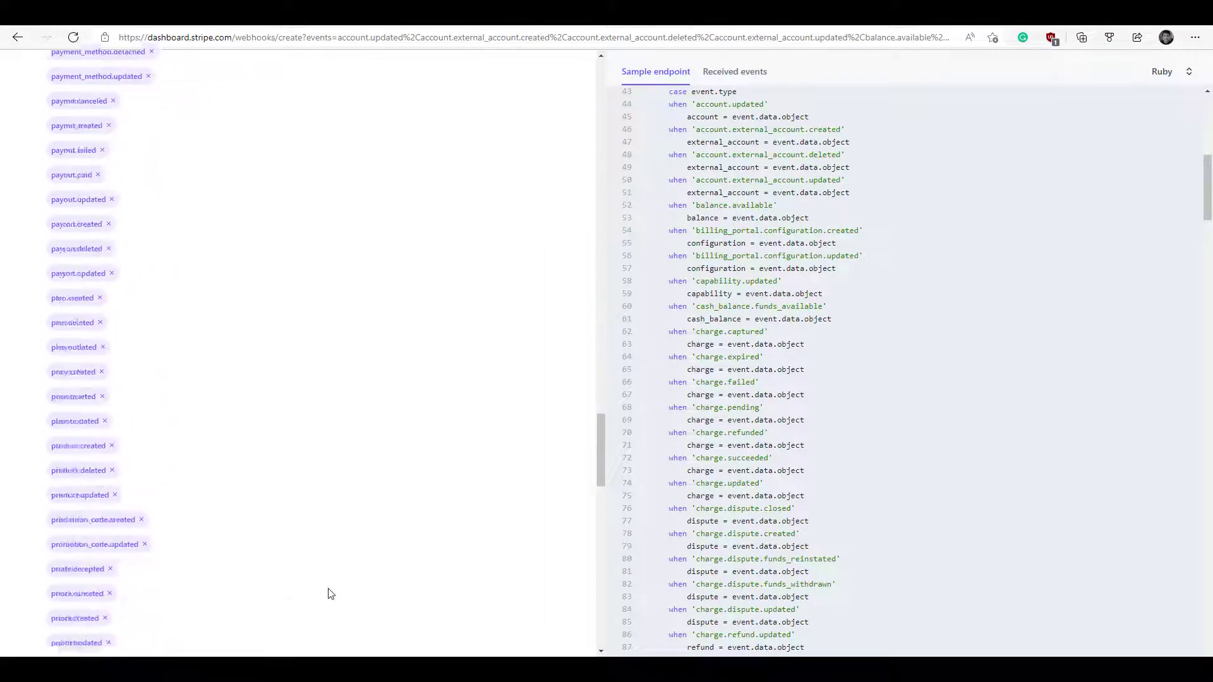
scroll(328, 594, down, 10)
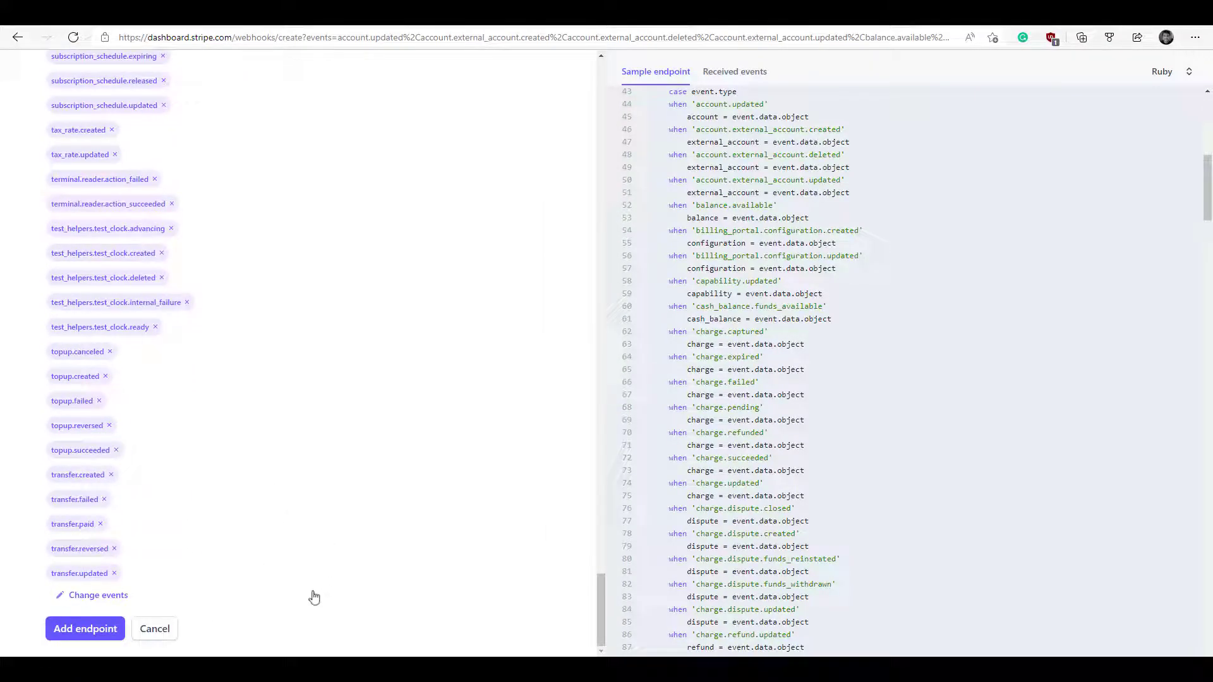
click(101, 629)
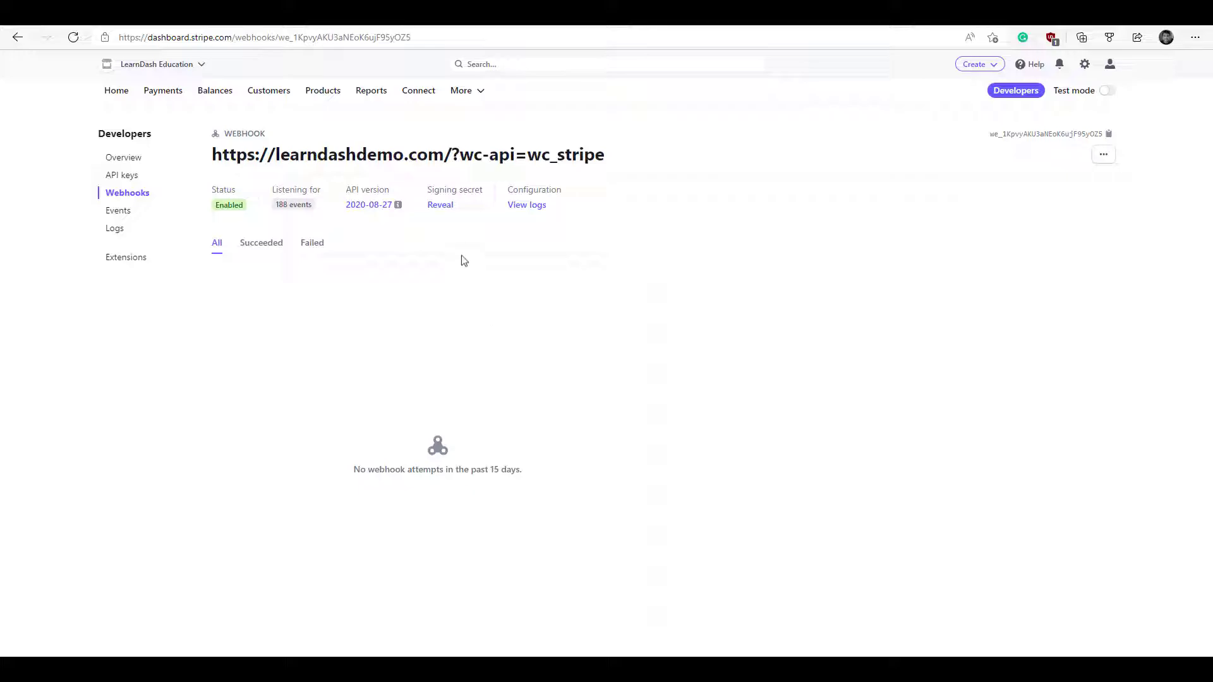
- Reveal and copy the new endpoint's signing secret
click(441, 209)
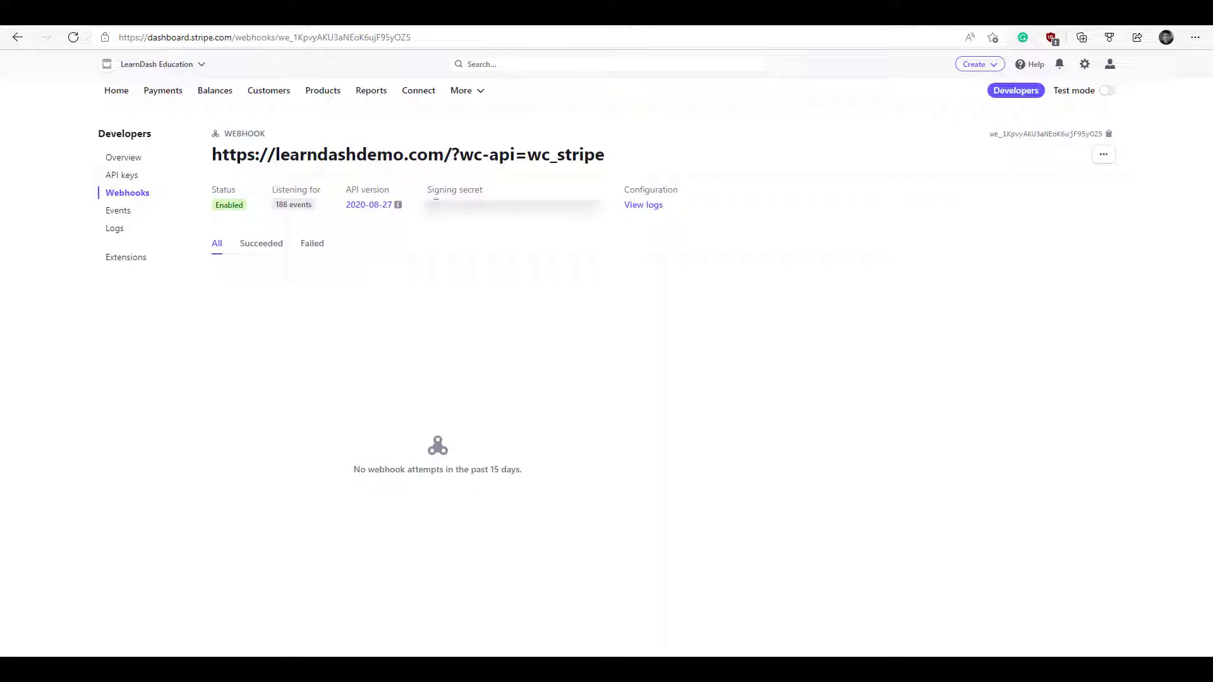
drag(436, 200, 603, 201)
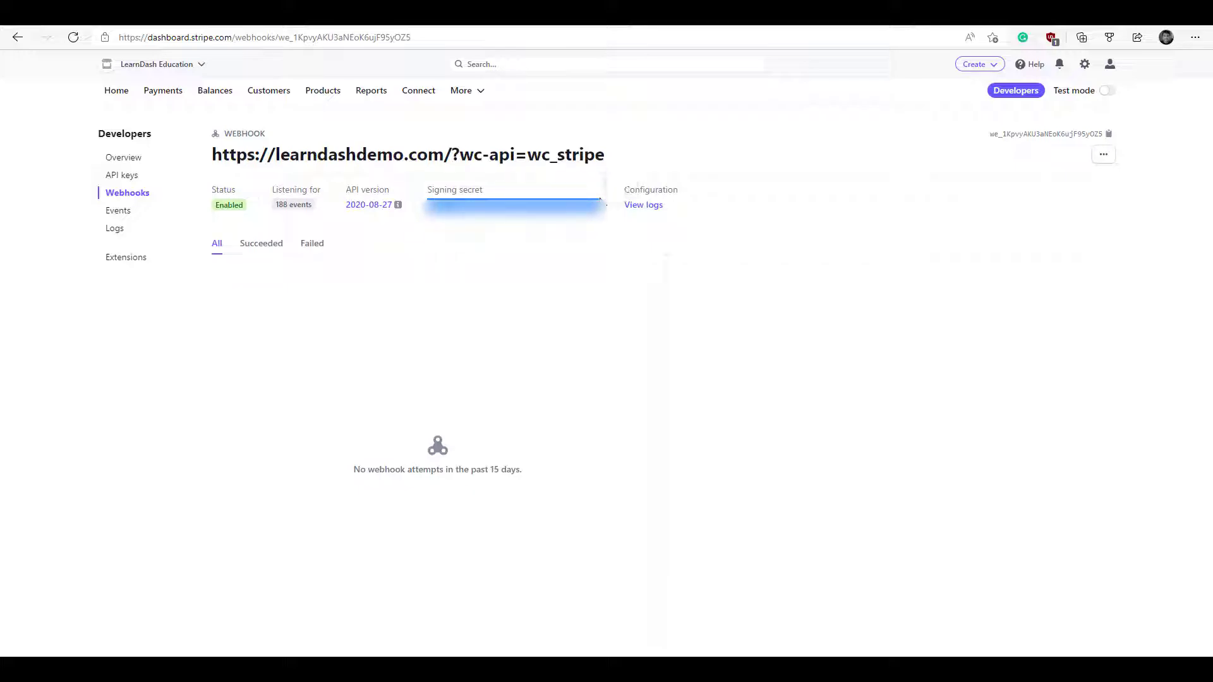
key(ctrl+Tab)
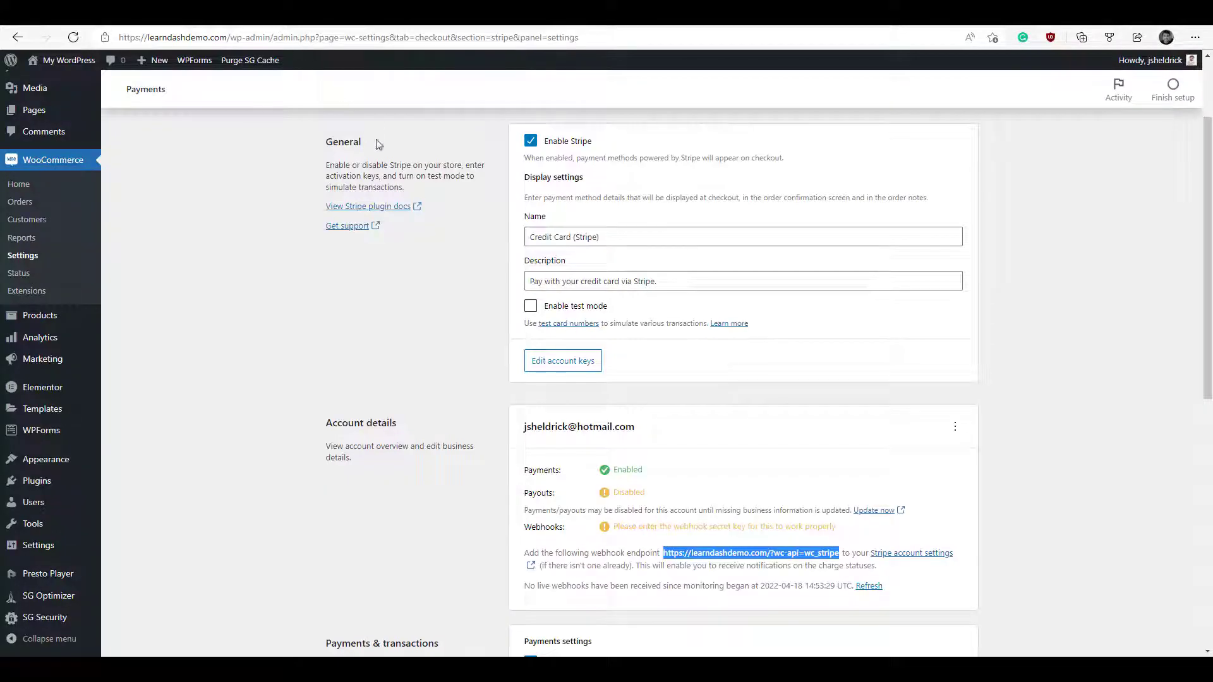
- Paste the webhook signing secret into the live Stripe keys settings and save the account keys
click(560, 365)
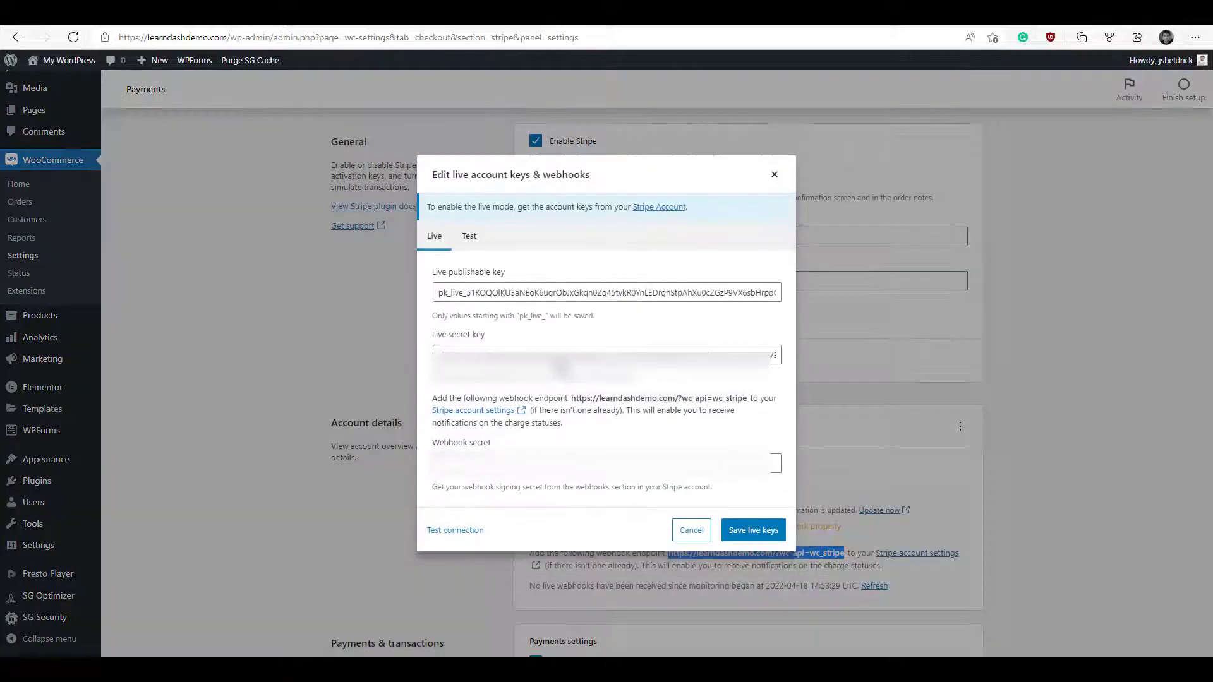
click(607, 464)
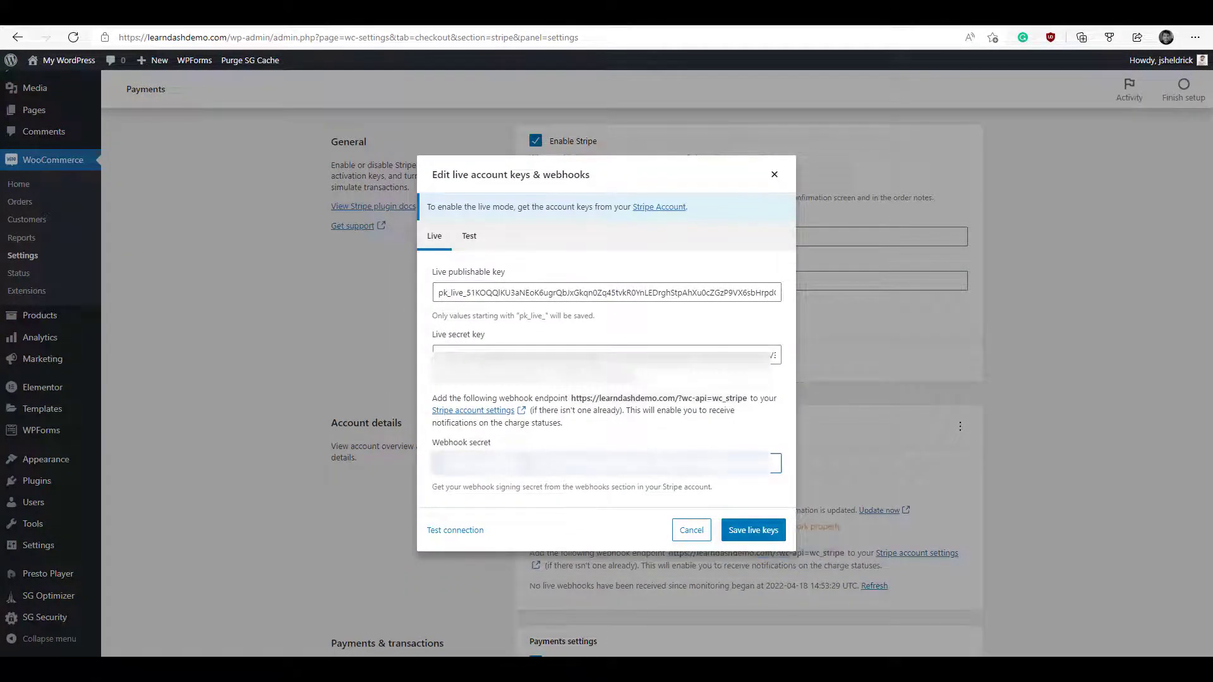
key(ctrl+v)
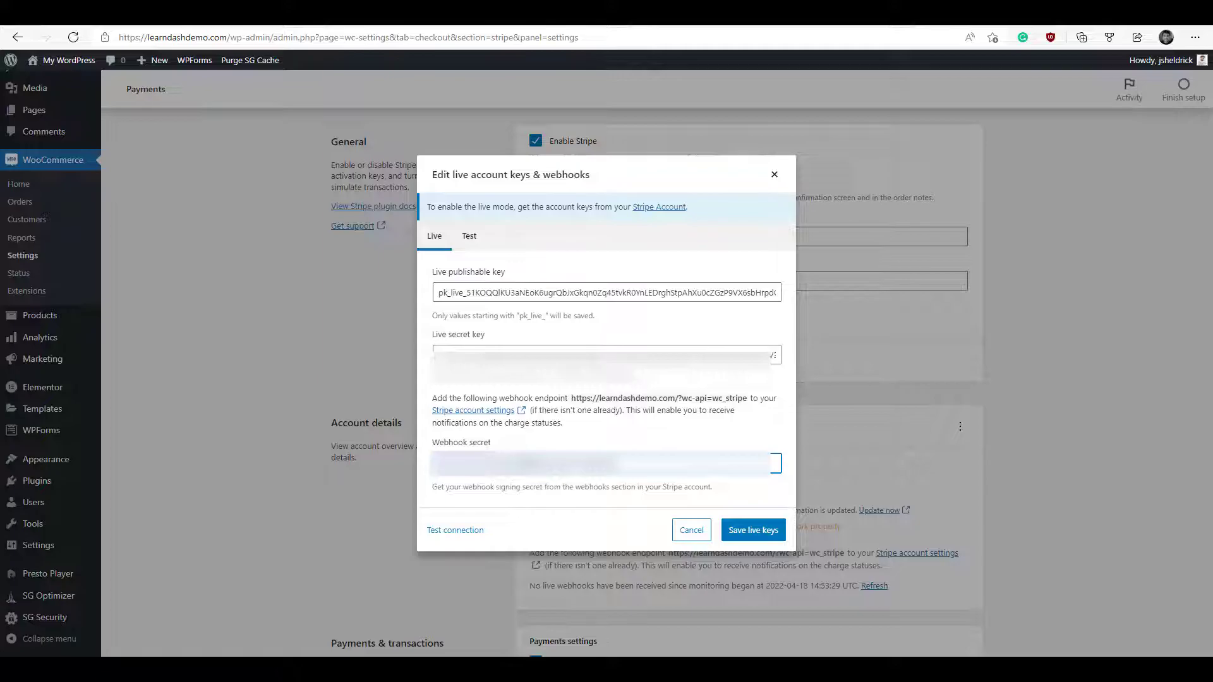
click(751, 530)
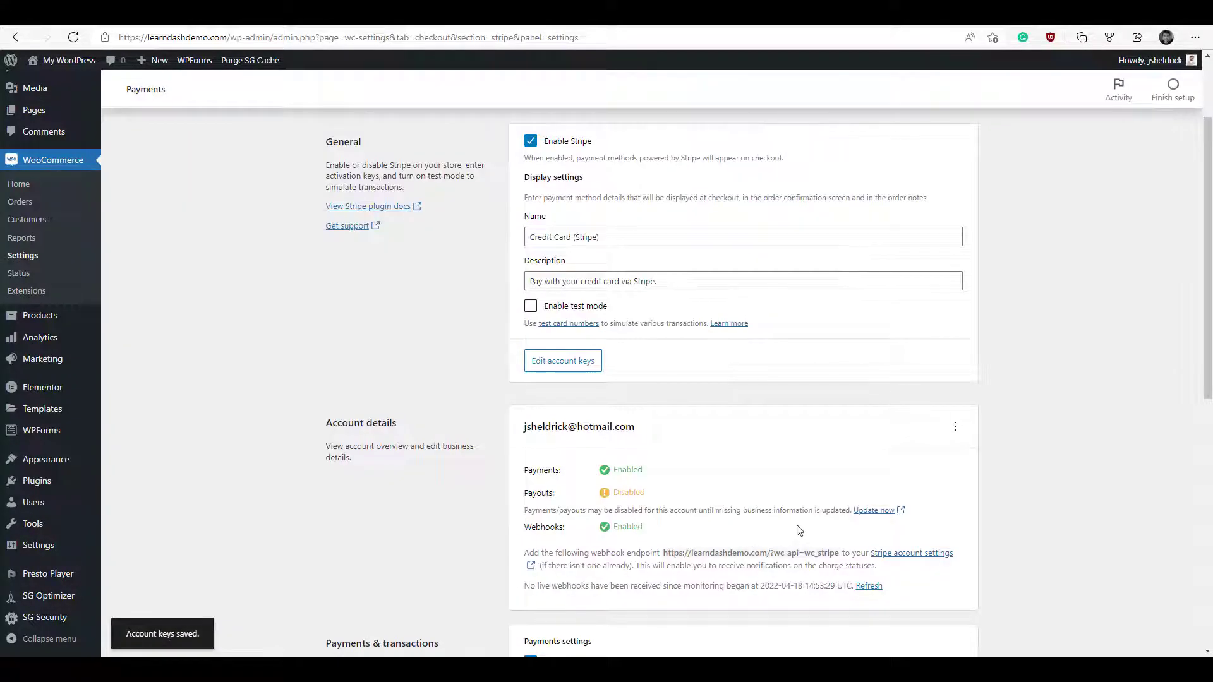
scroll(798, 530, down, 1)
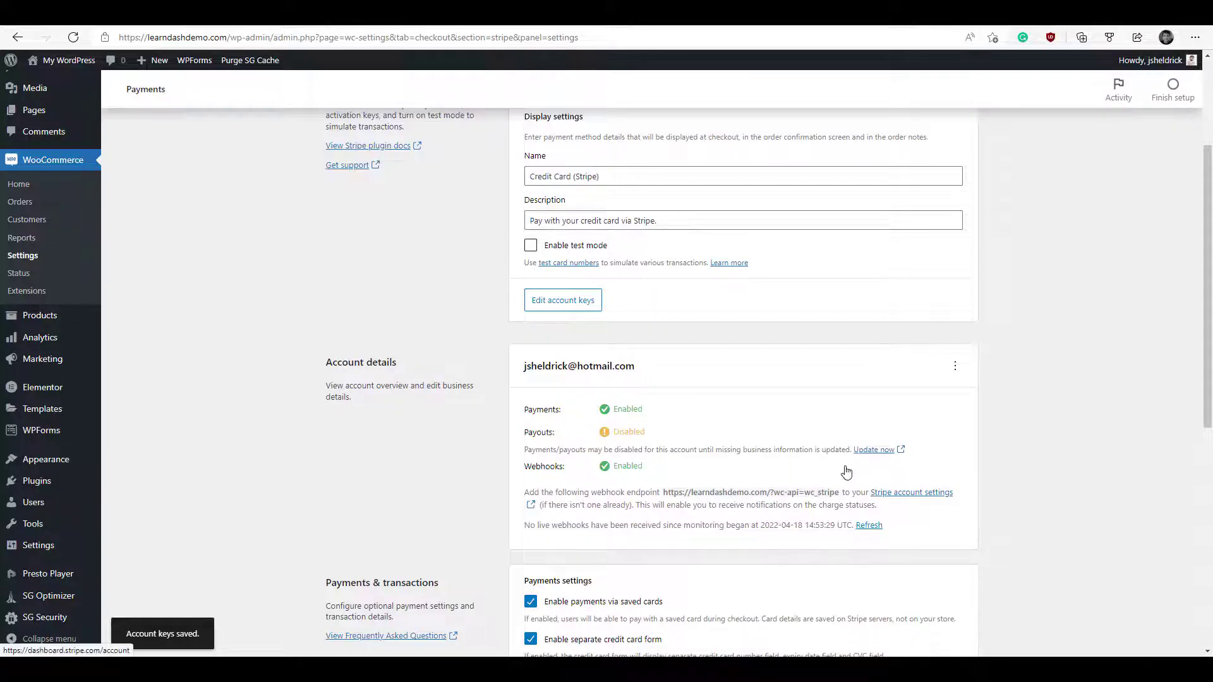
click(875, 452)
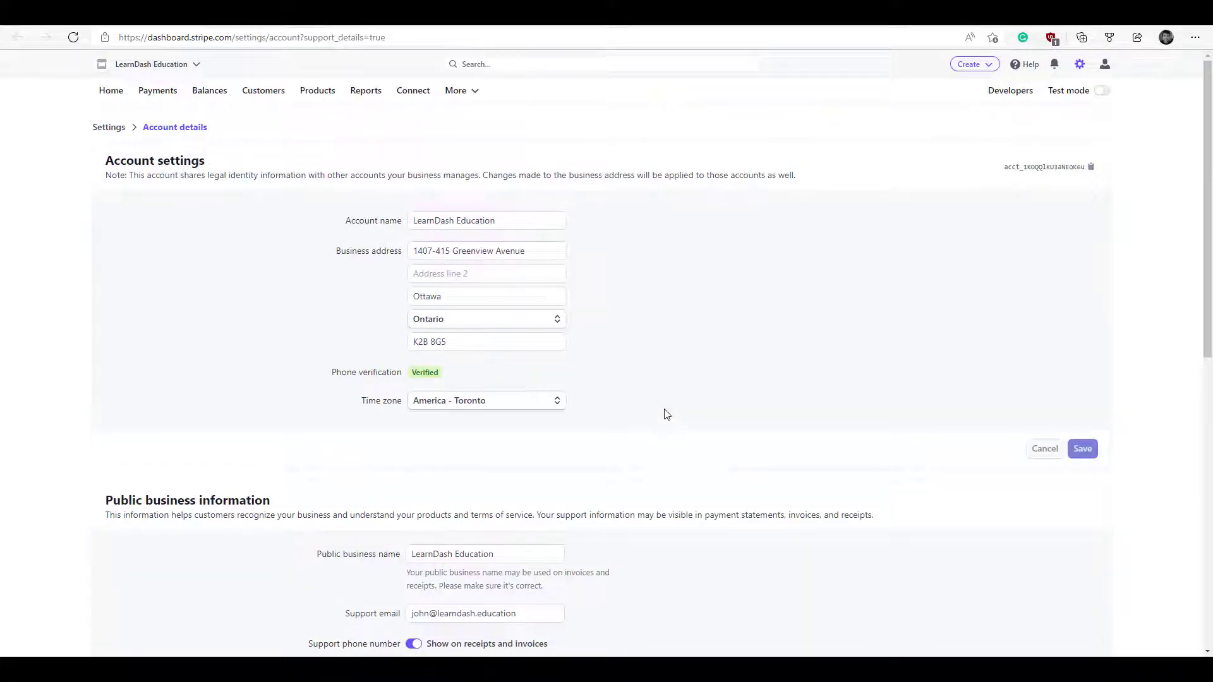
- Enter the business street, city and postal code as Stripe's support address and save the account details
scroll(666, 414, down, 7)
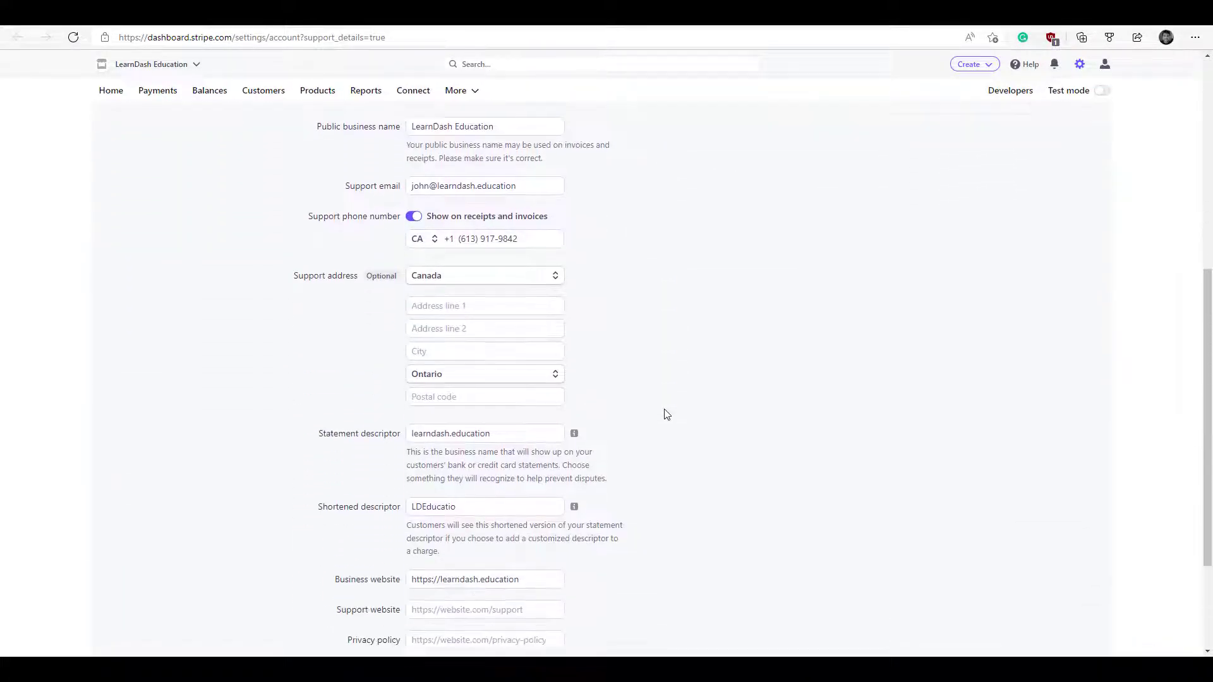
scroll(666, 414, down, 1)
click(490, 251)
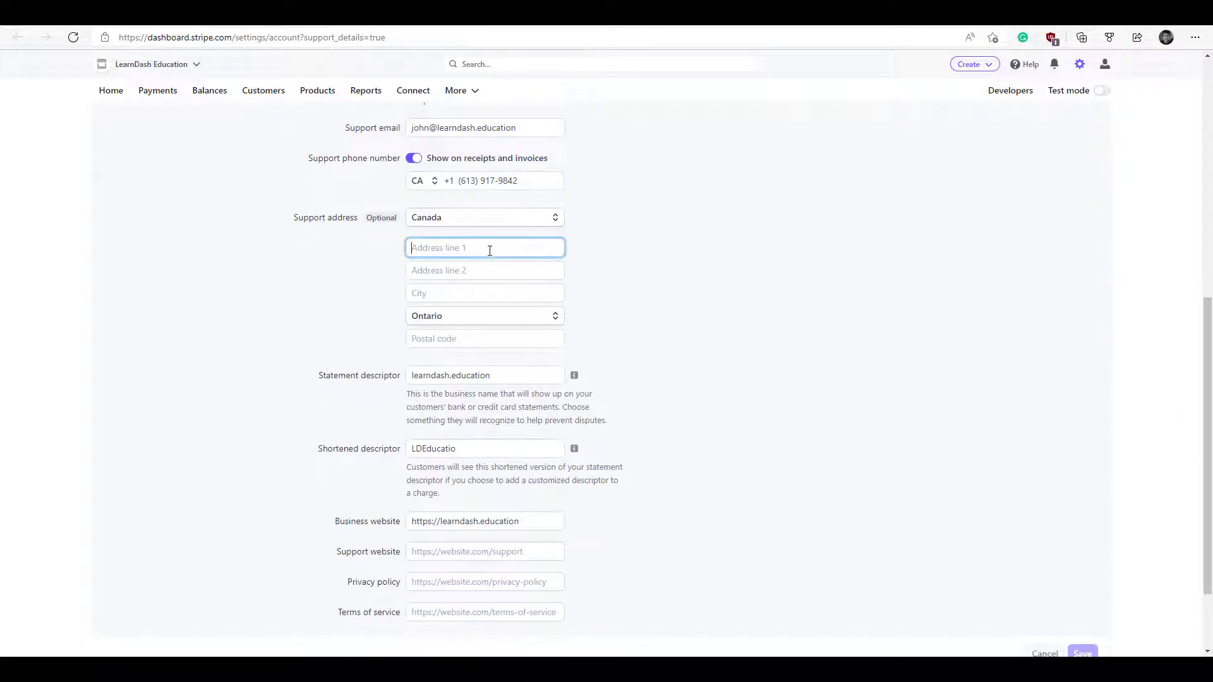
key(Tab)
key(Tab)
text(Ottawa)
key(Tab)
key(Tab)
text(K2B8G5)
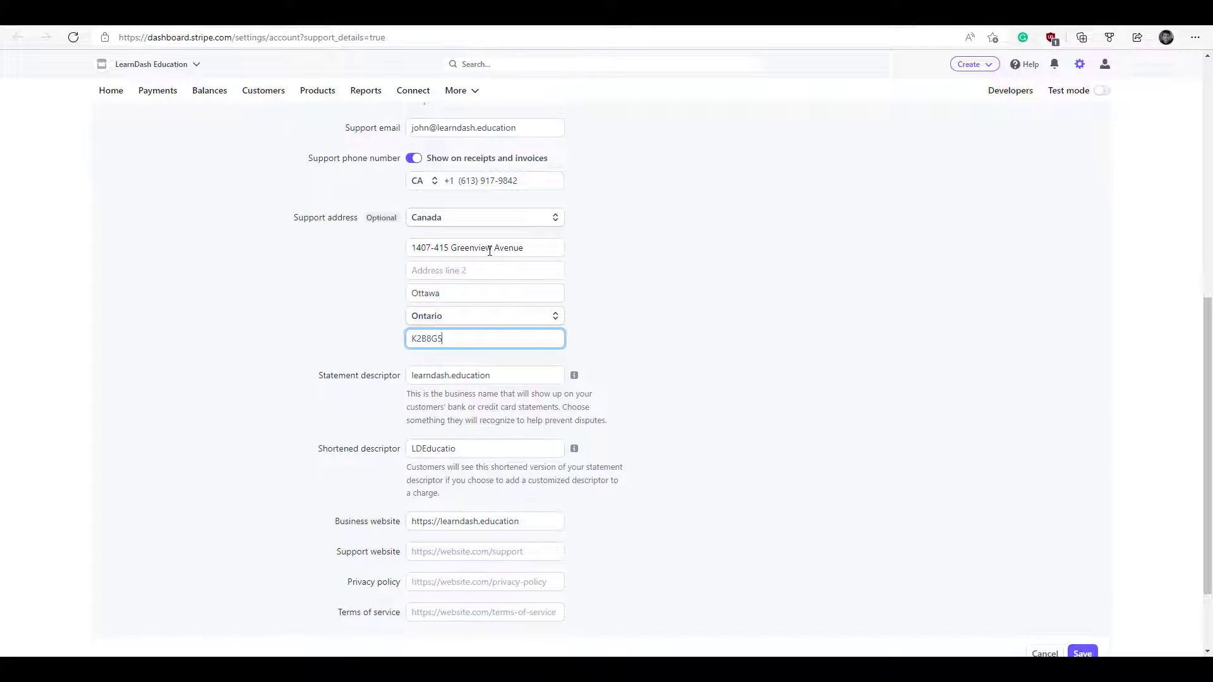
scroll(490, 251, down, 3)
click(1083, 549)
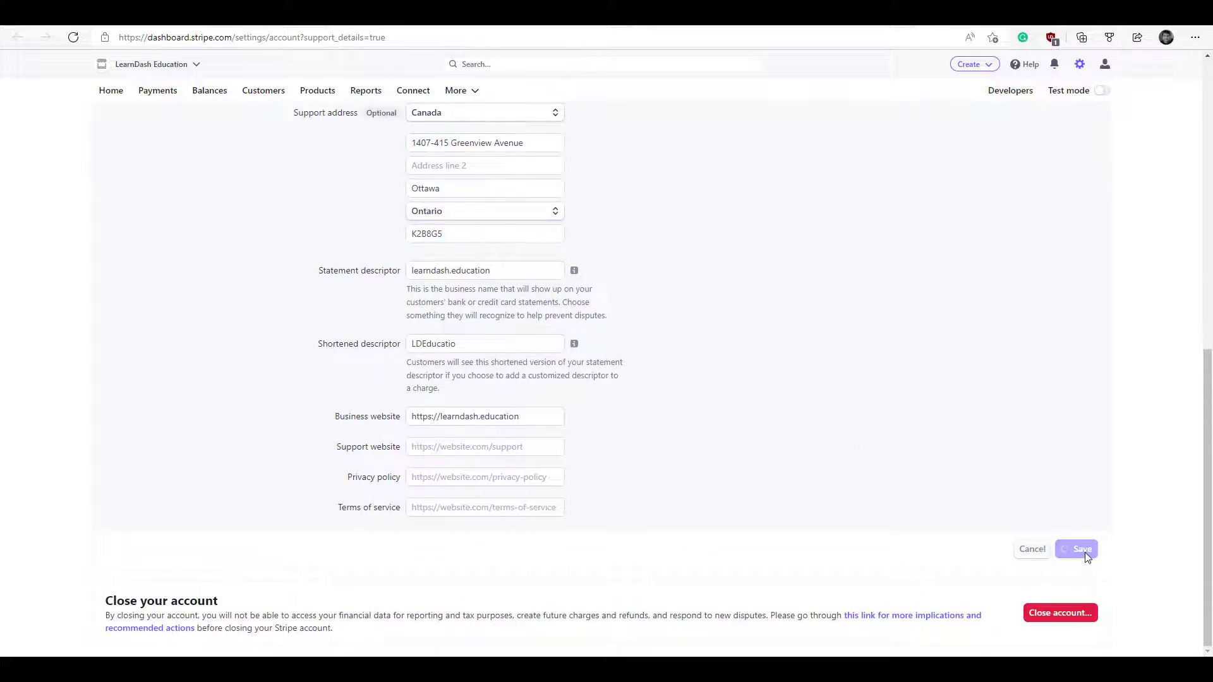
scroll(1024, 518, up, 7)
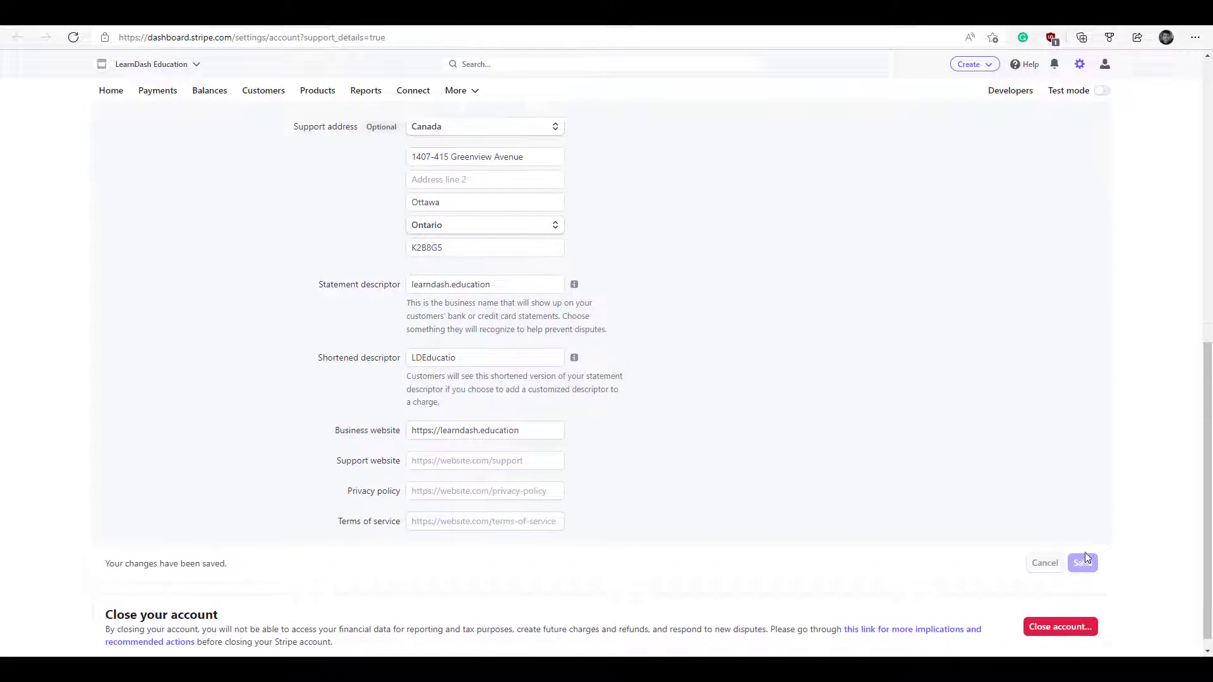
key(ctrl+w)
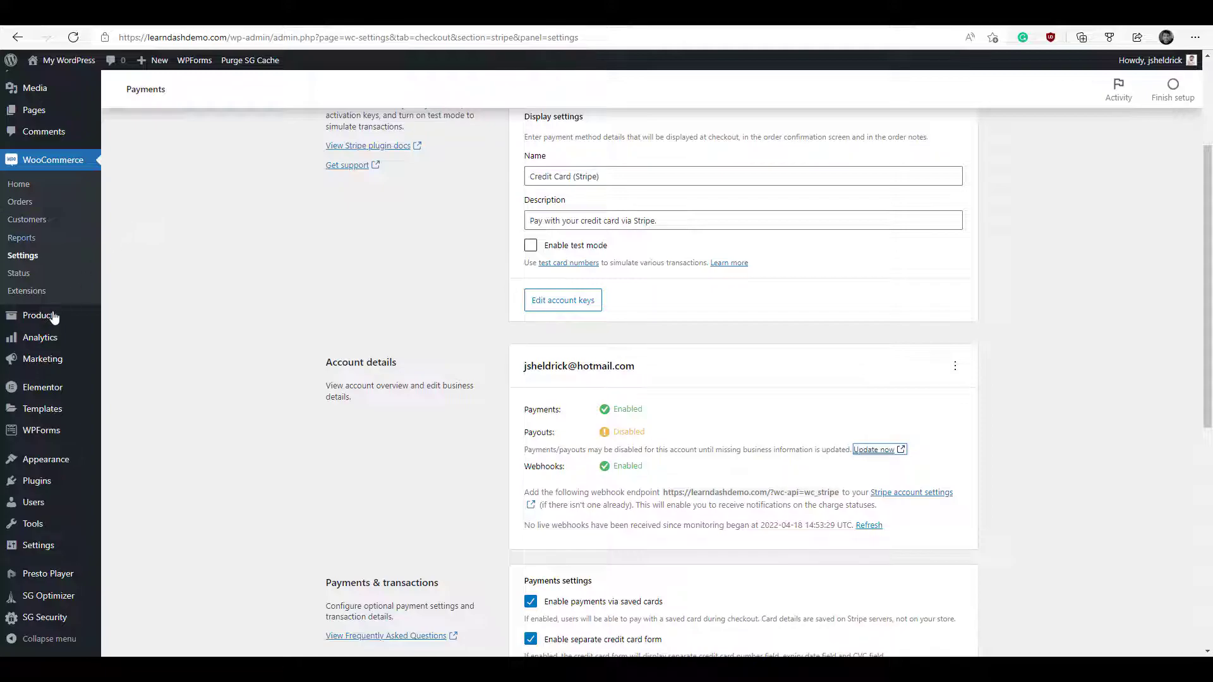
- Start a new WooCommerce product and set its product type to Course
mouse_move(53, 316)
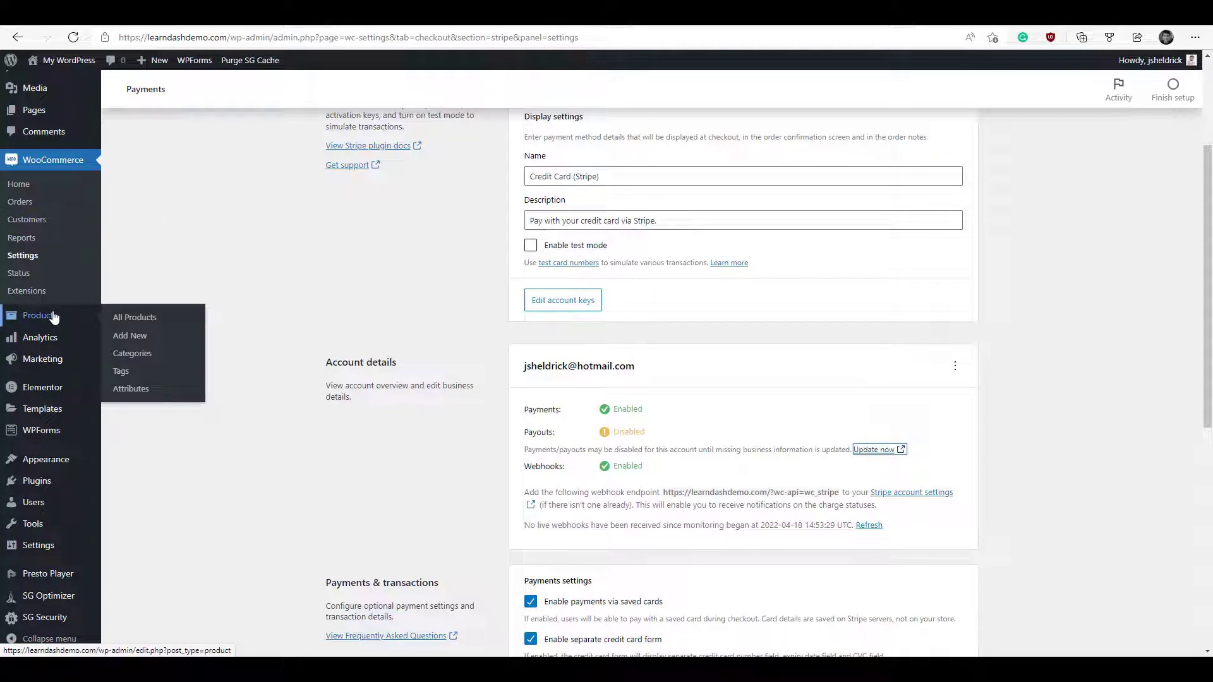
click(127, 339)
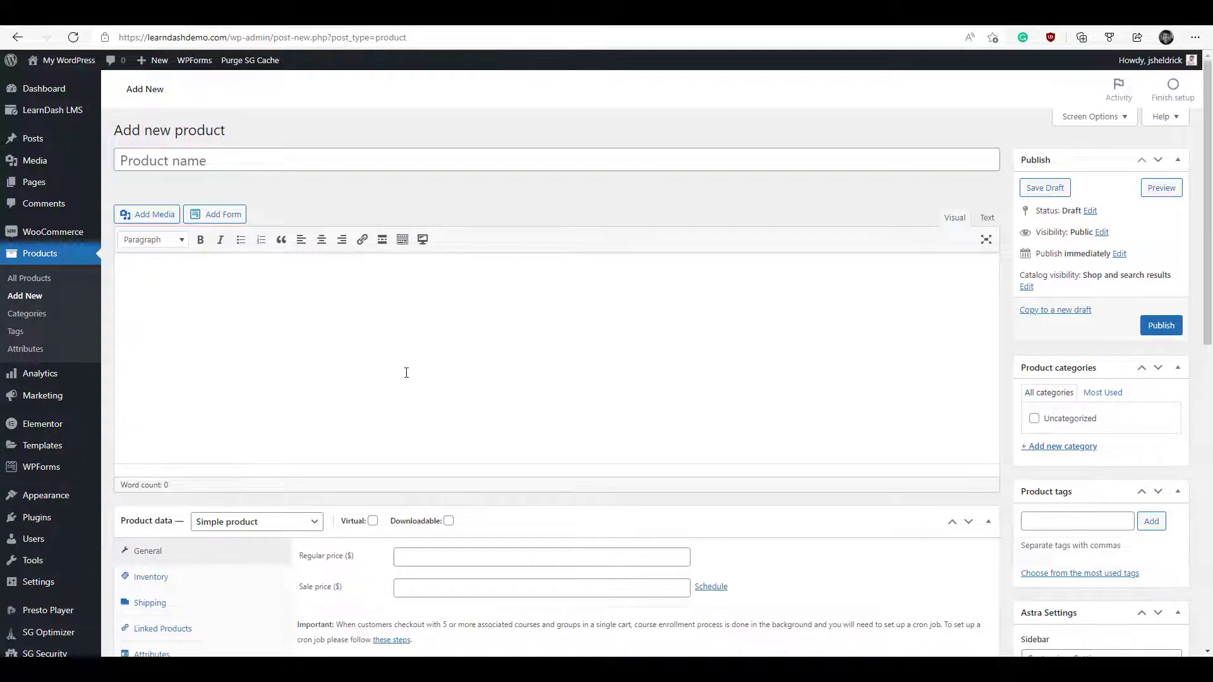
scroll(406, 373, down, 2)
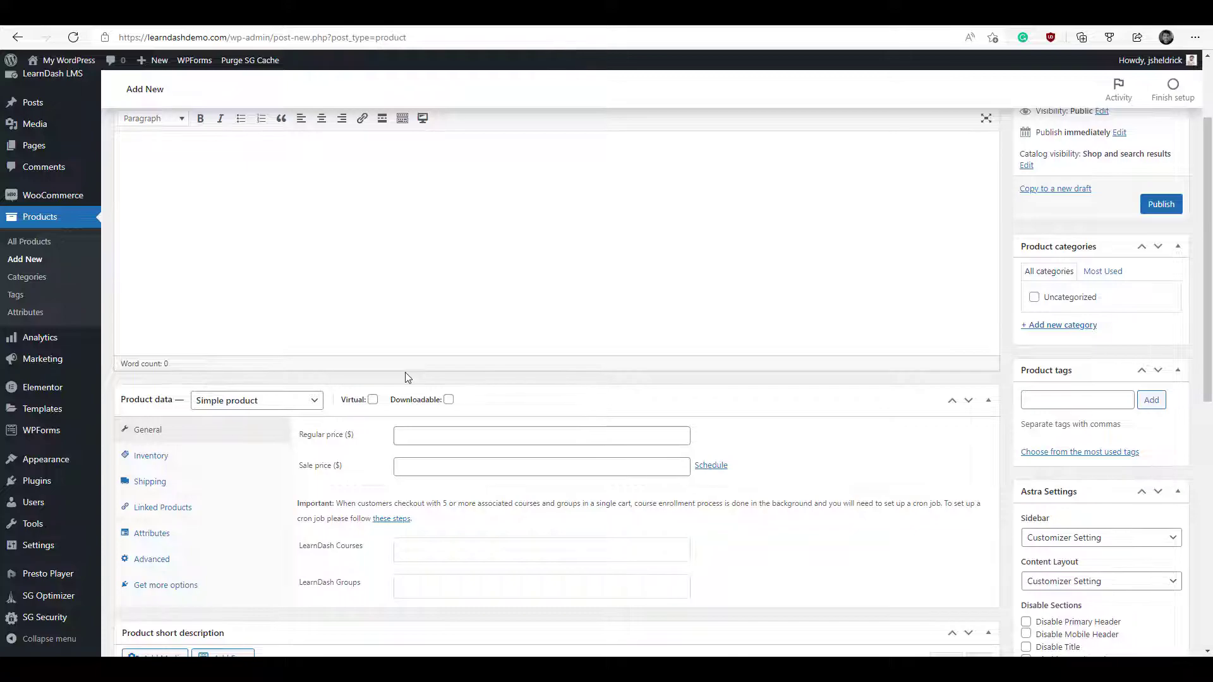
click(314, 402)
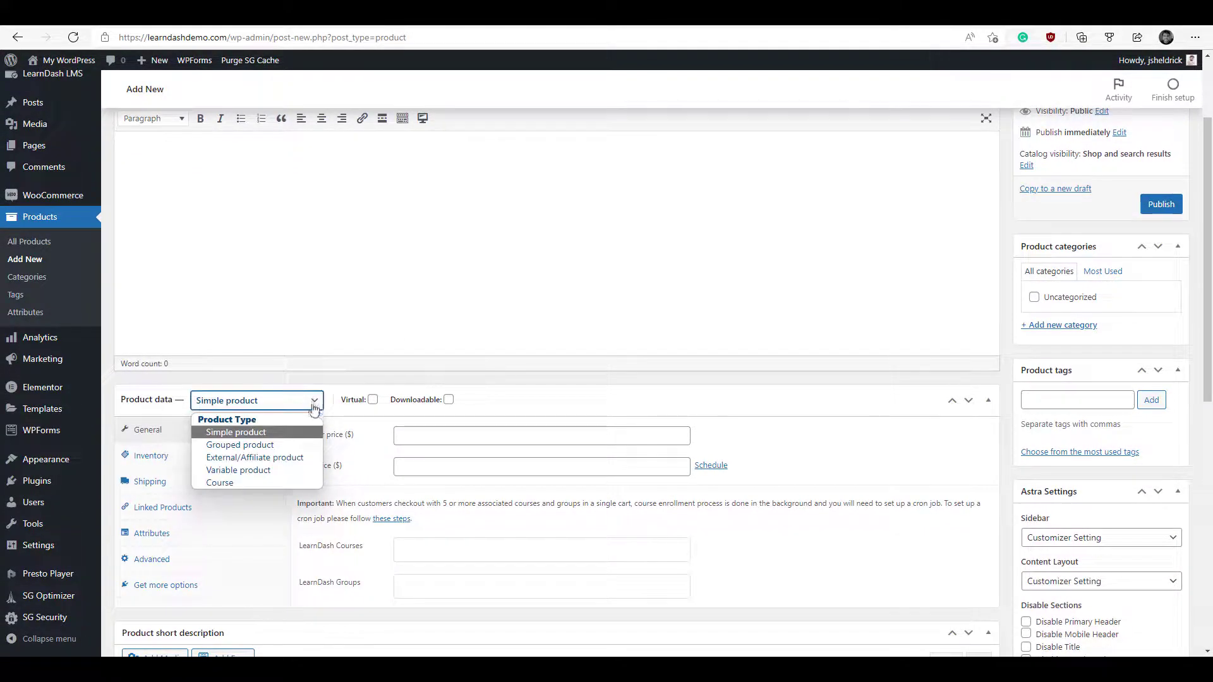
click(302, 481)
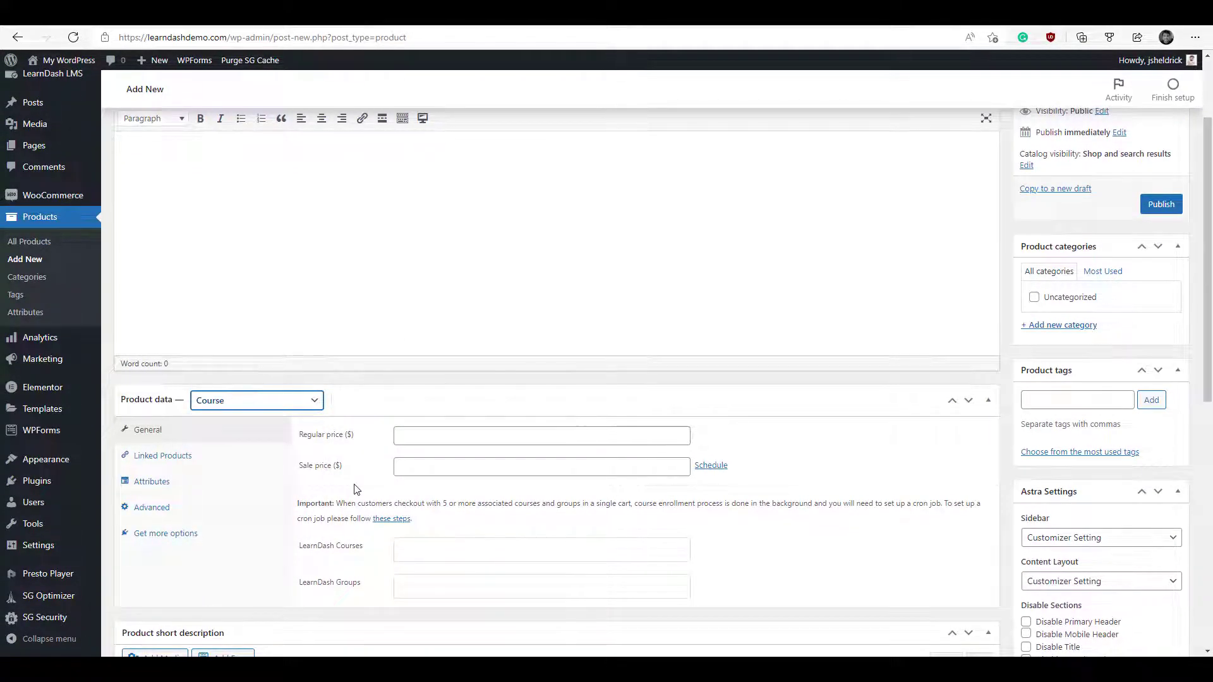
- Set the regular price to 5.00 and link the LearnDash Setup & Add-ons course
scroll(355, 490, down, 1)
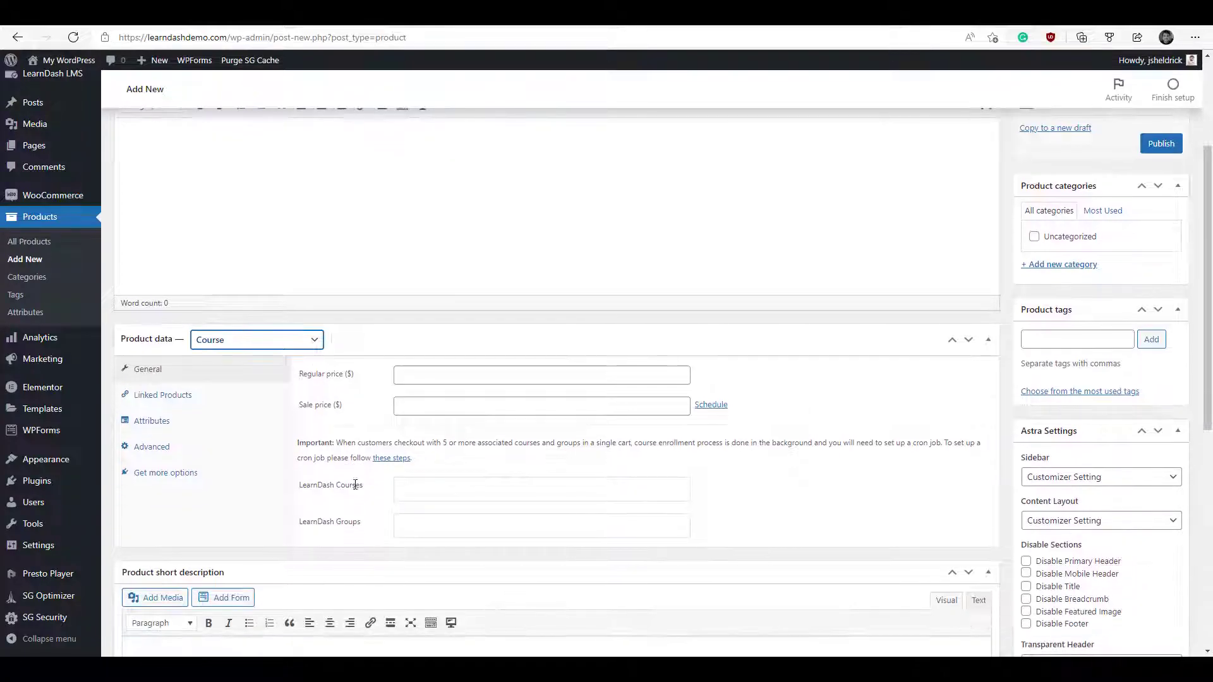
click(478, 379)
text(5.00)
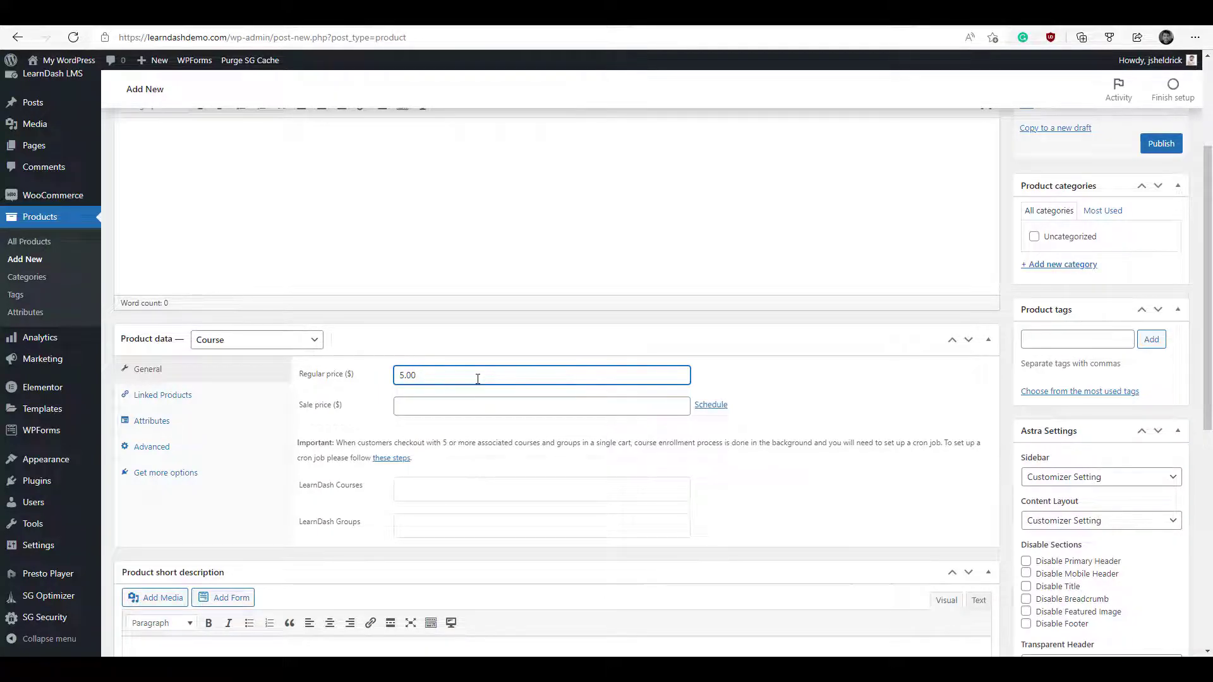
click(450, 485)
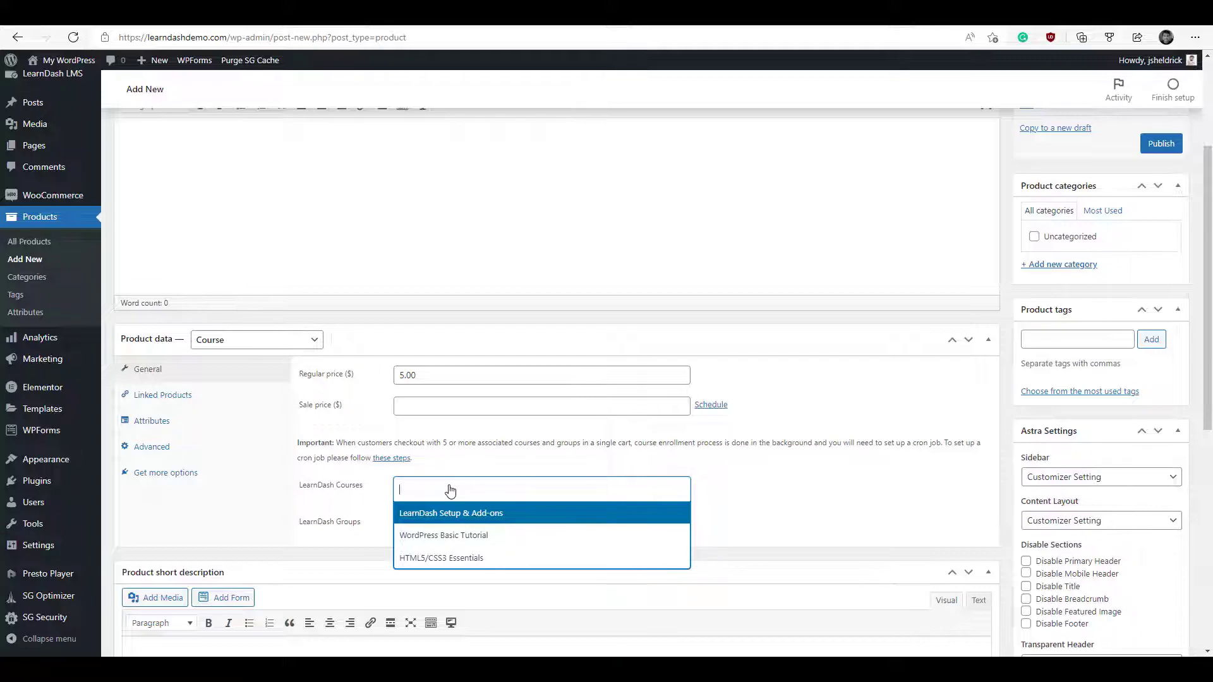
click(479, 519)
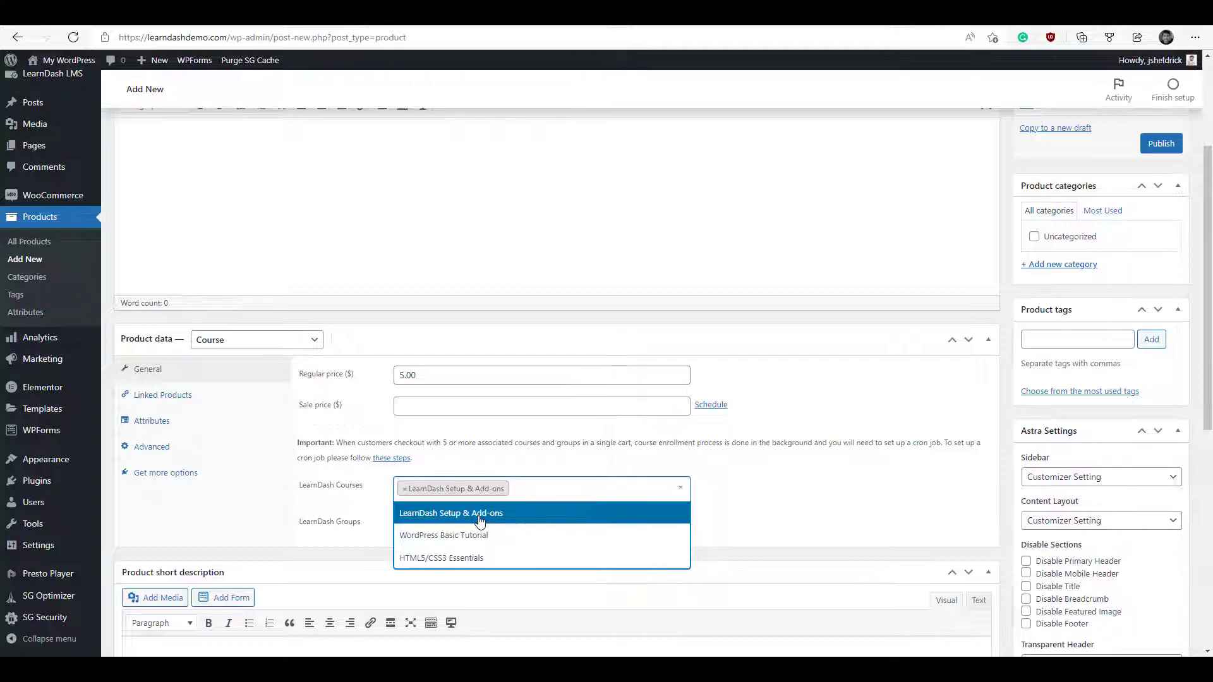
click(756, 518)
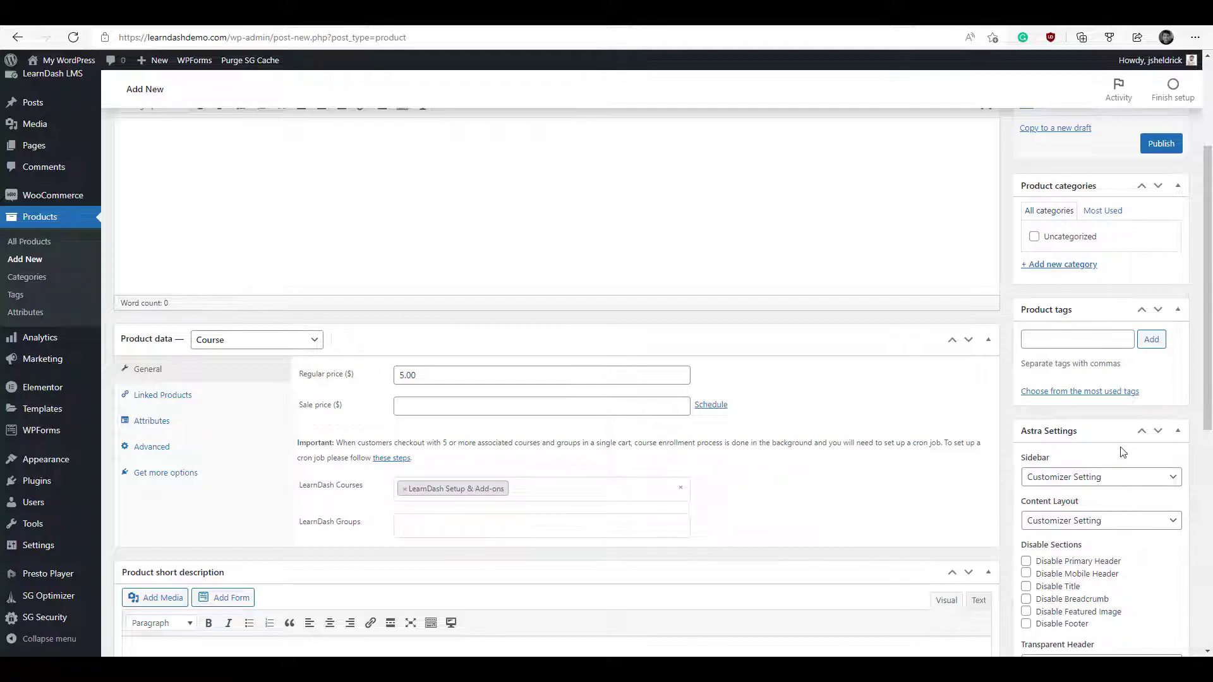
scroll(1123, 452, down, 5)
click(1054, 430)
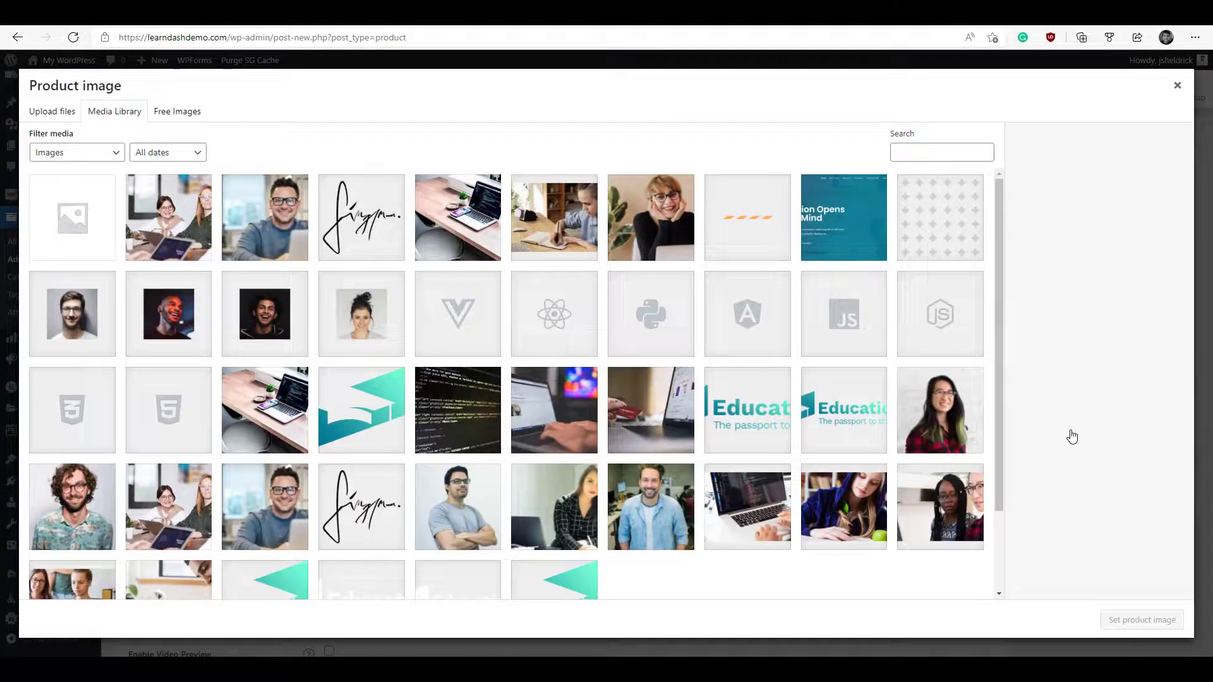
- Use background1.jpg as the product image and write the course grid short description
click(278, 413)
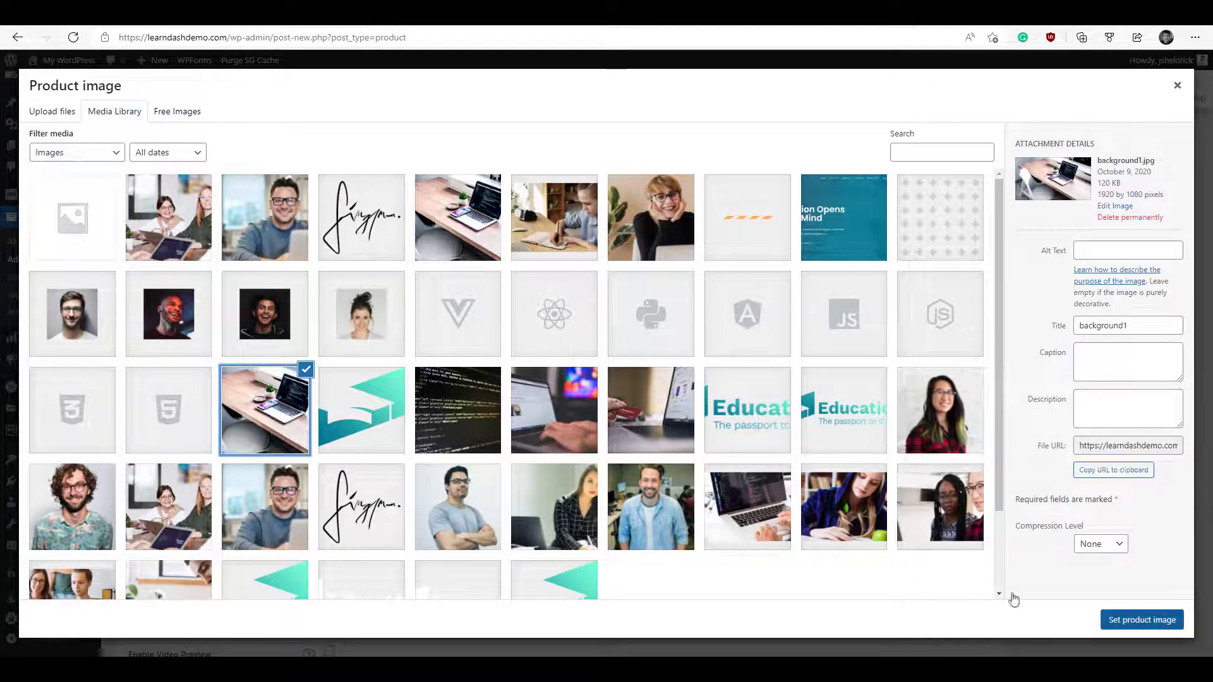
click(1132, 626)
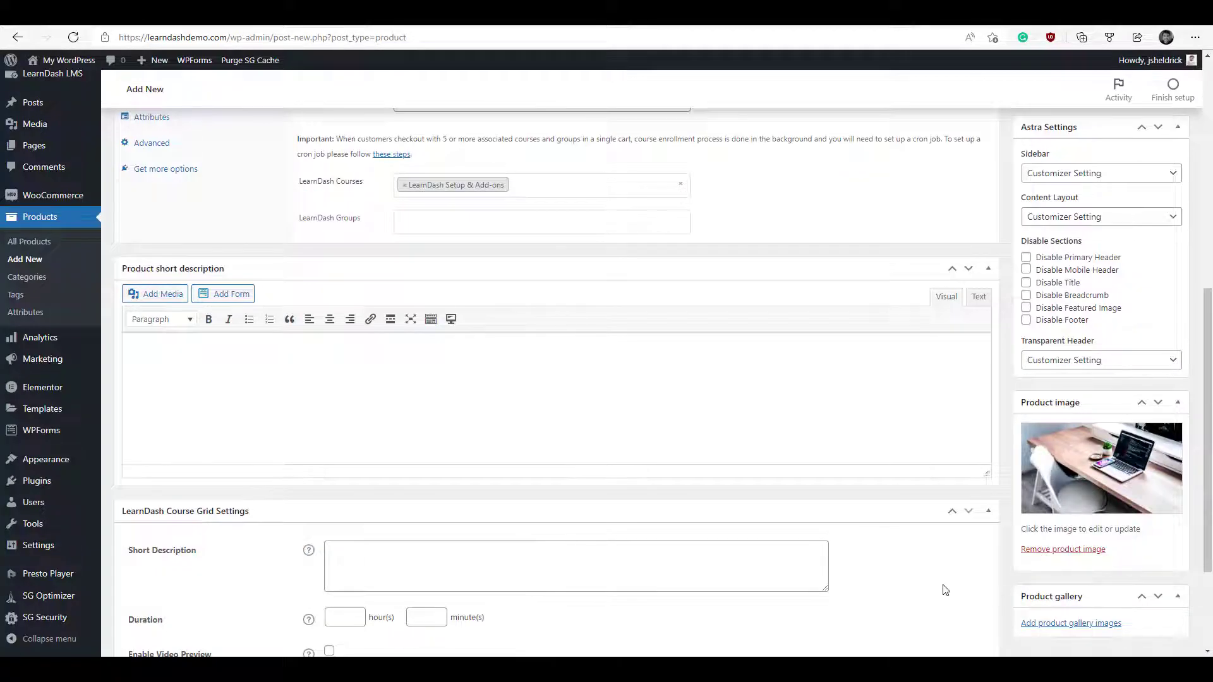
scroll(946, 589, down, 3)
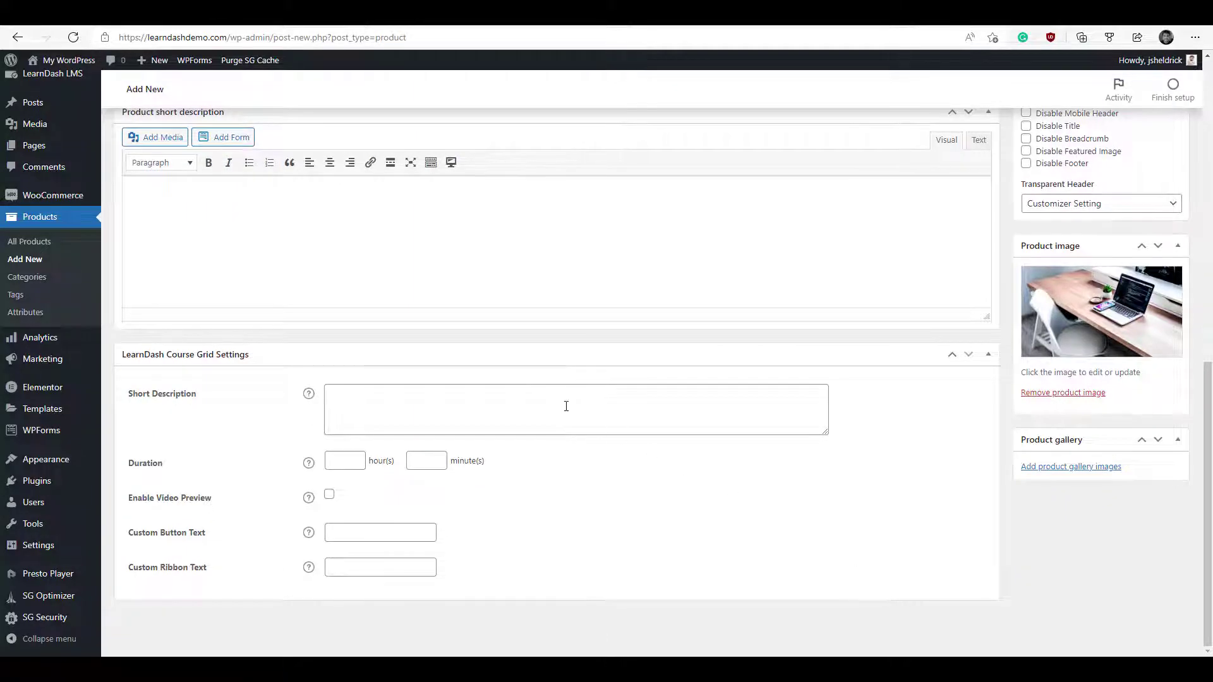
click(566, 407)
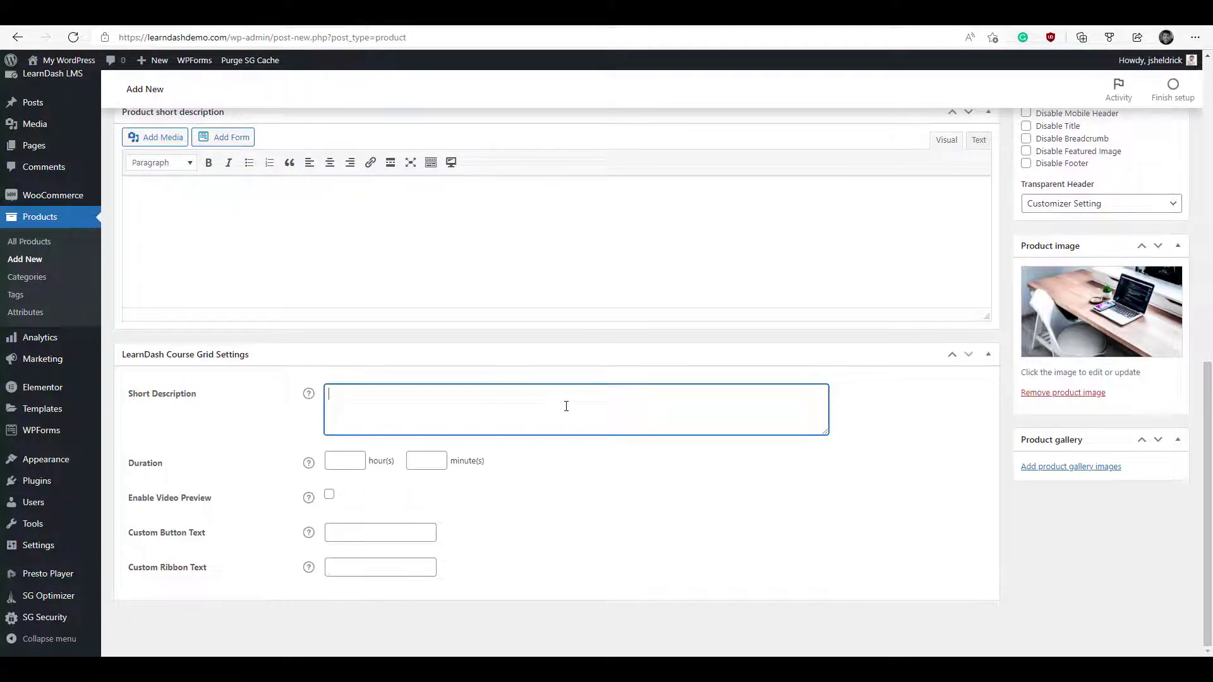
text(This course will show users how to set up and install LearnDash )
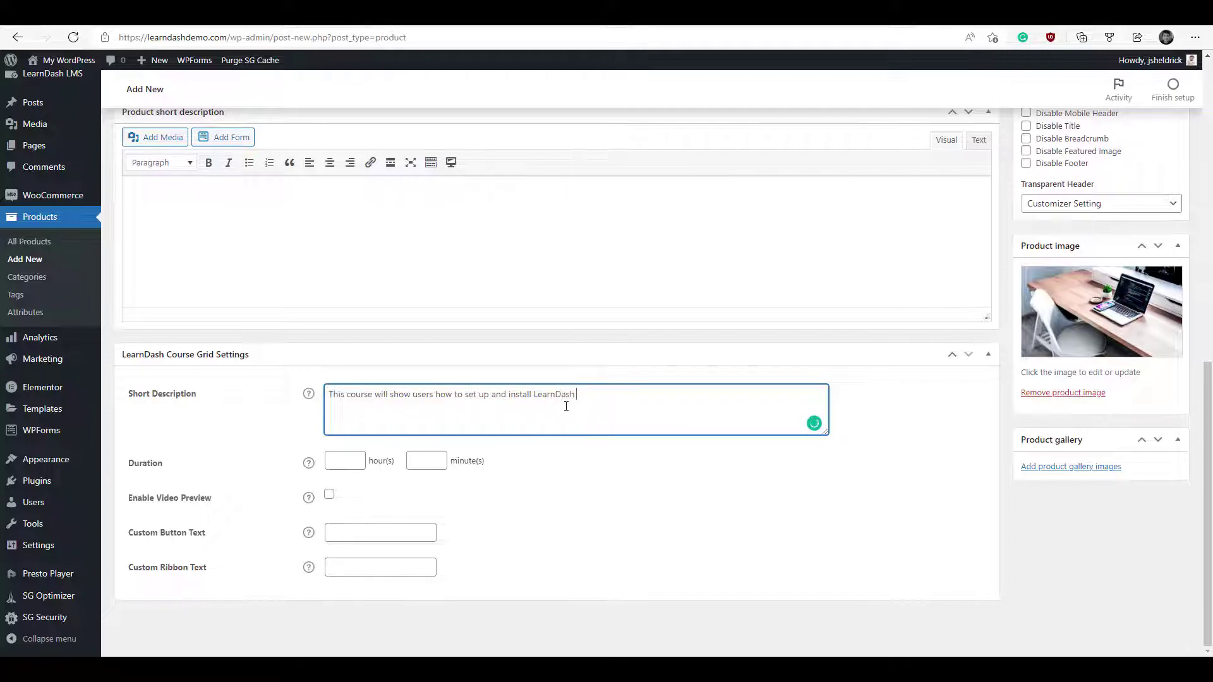
text(and its add-ons.)
- Copy that sentence into the product short description and publish the Course product
scroll(856, 360, up, 1)
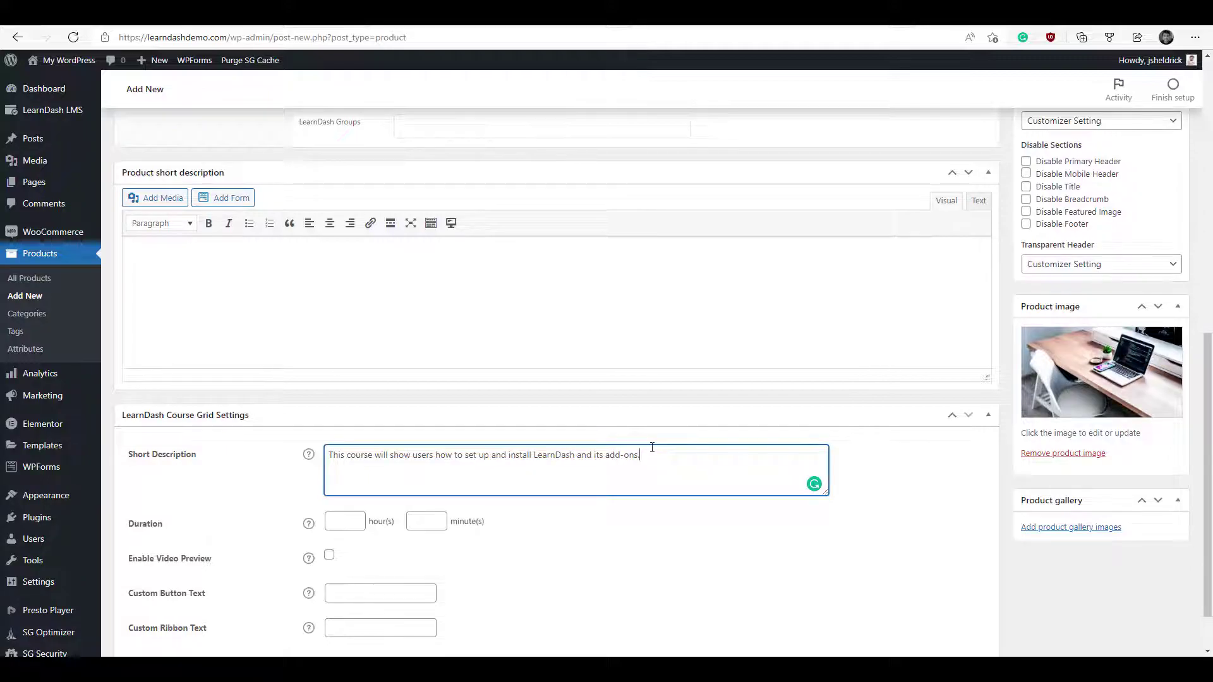
drag(643, 455, 318, 467)
key(ctrl+c)
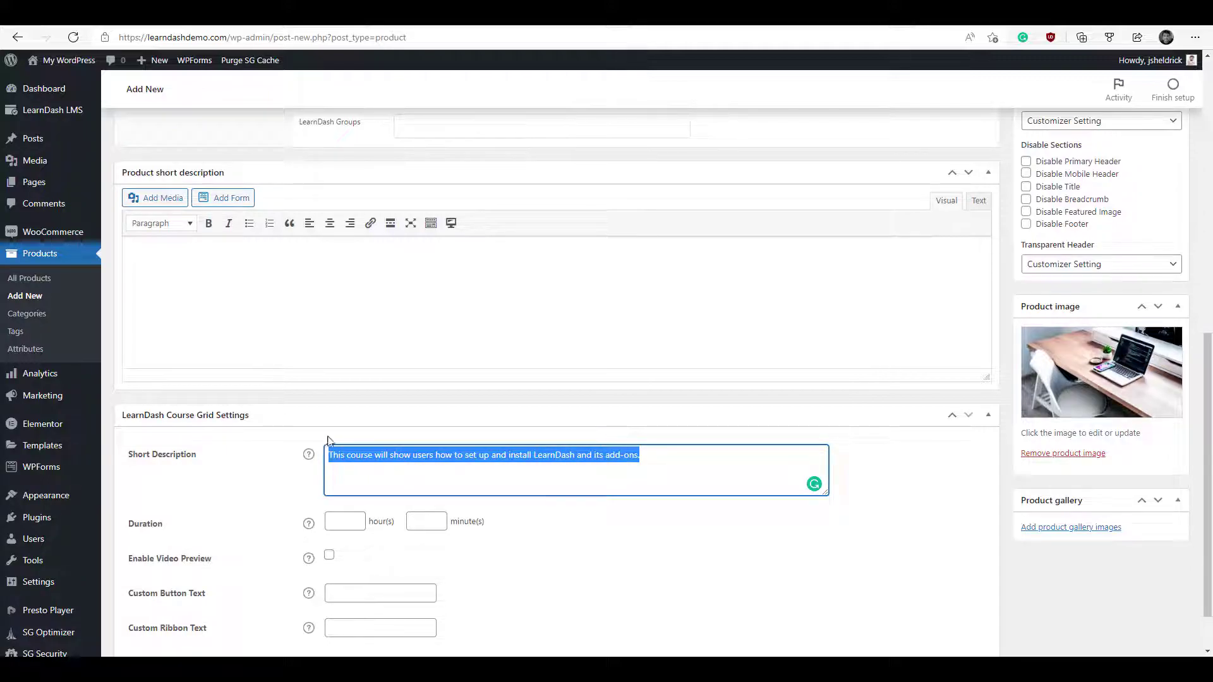
click(379, 318)
key(ctrl+v)
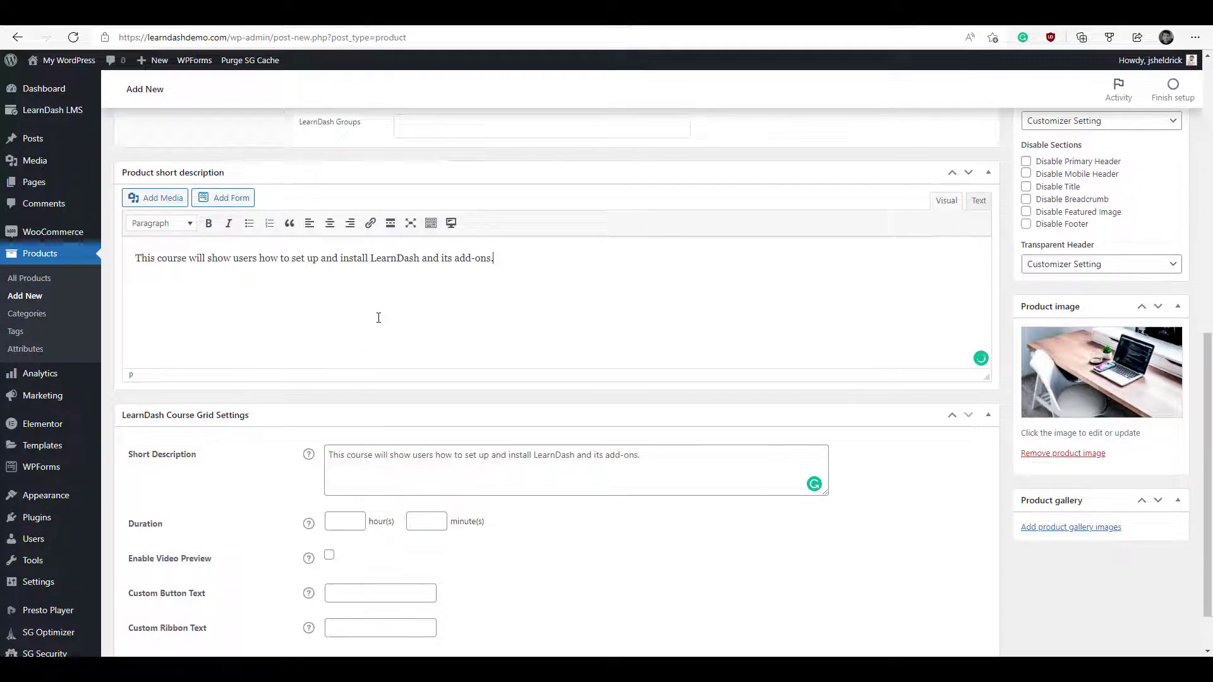
scroll(379, 318, up, 6)
scroll(378, 318, up, 4)
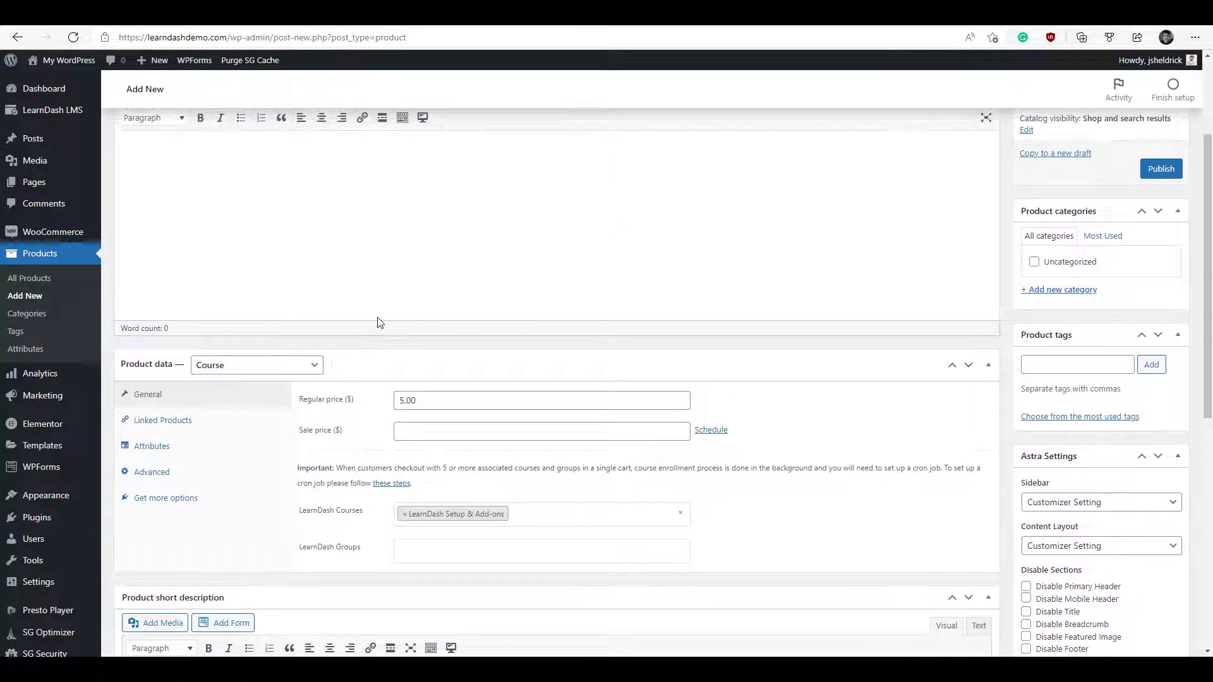
click(1162, 325)
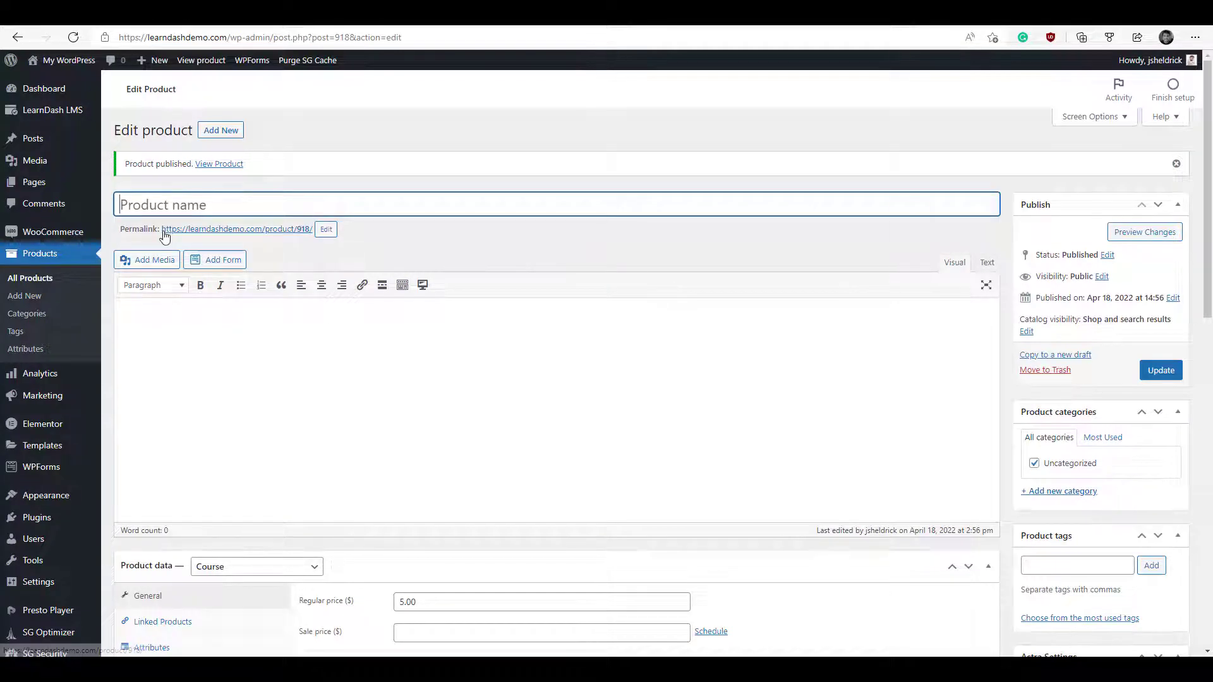
- Copy the product's permalink, then open LearnDash Setup & Add-ons from the Courses list for editing
right_click(186, 230)
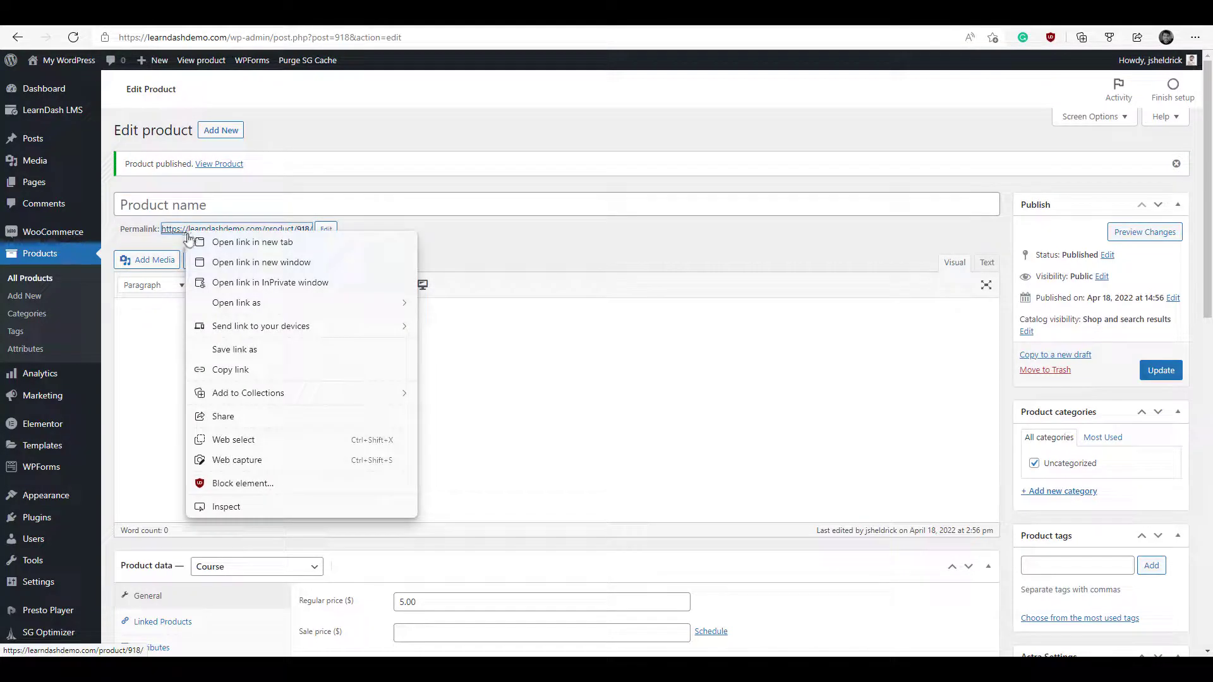
click(252, 370)
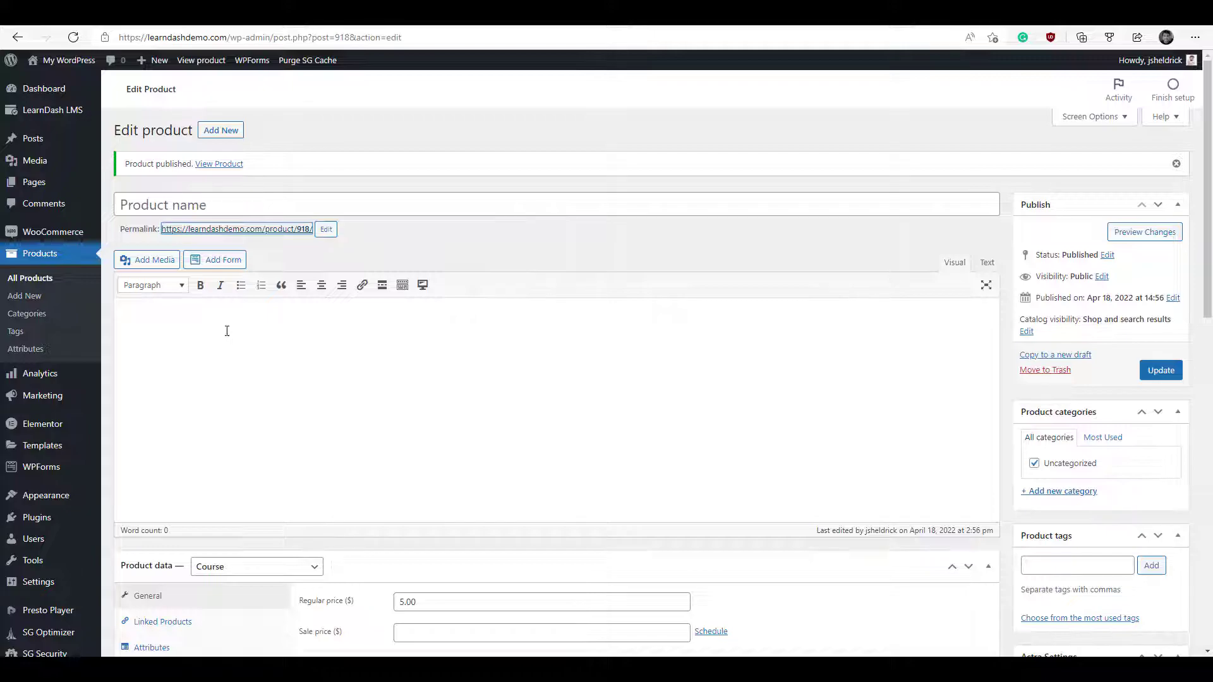
mouse_move(69, 122)
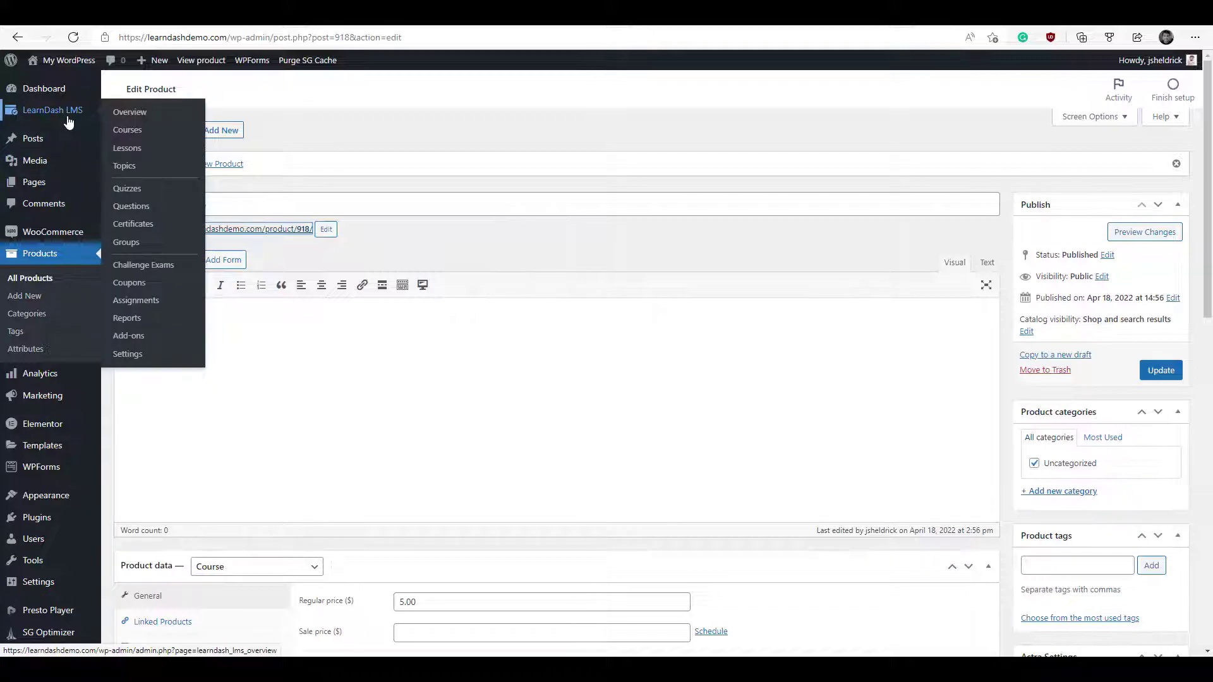
click(131, 130)
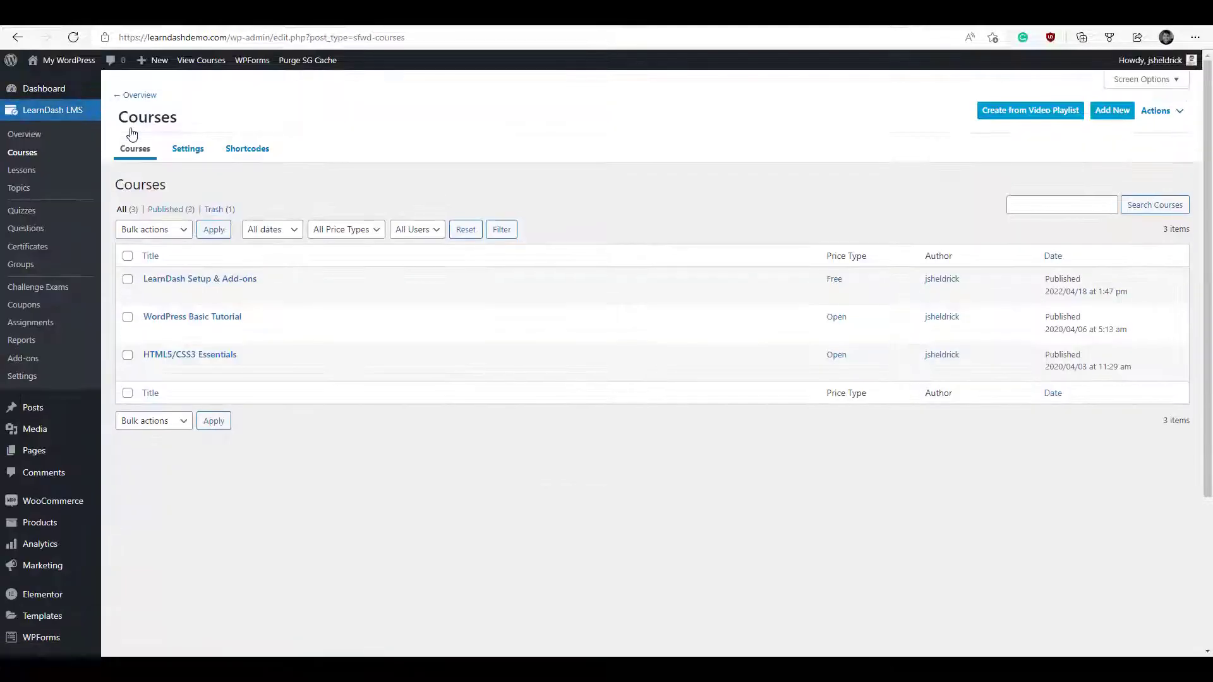
mouse_move(152, 297)
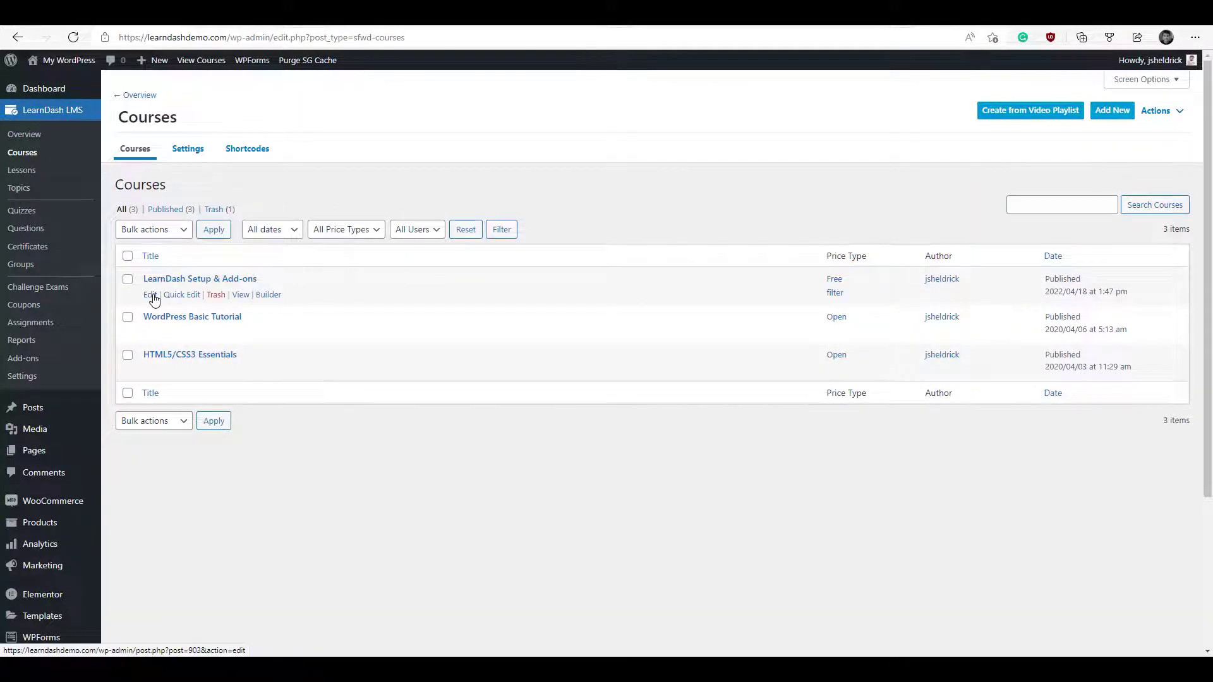
click(154, 299)
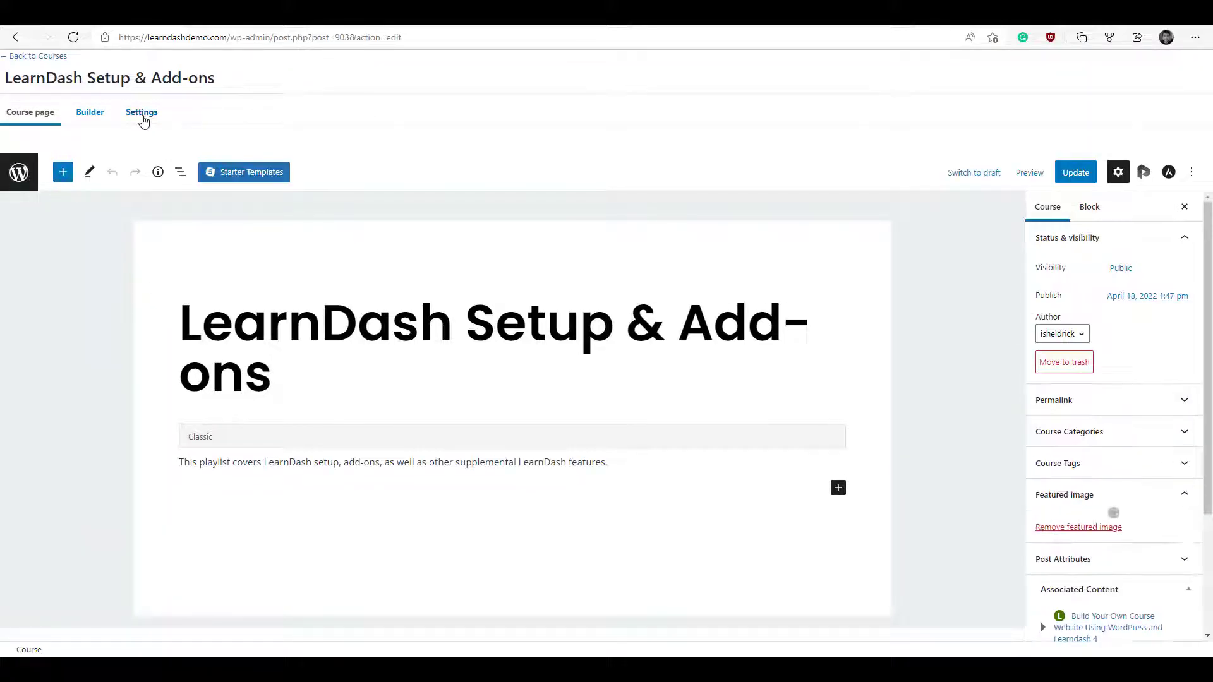
- Set the course access to Closed, price 5.0, button URL to the product link, and update it
click(143, 116)
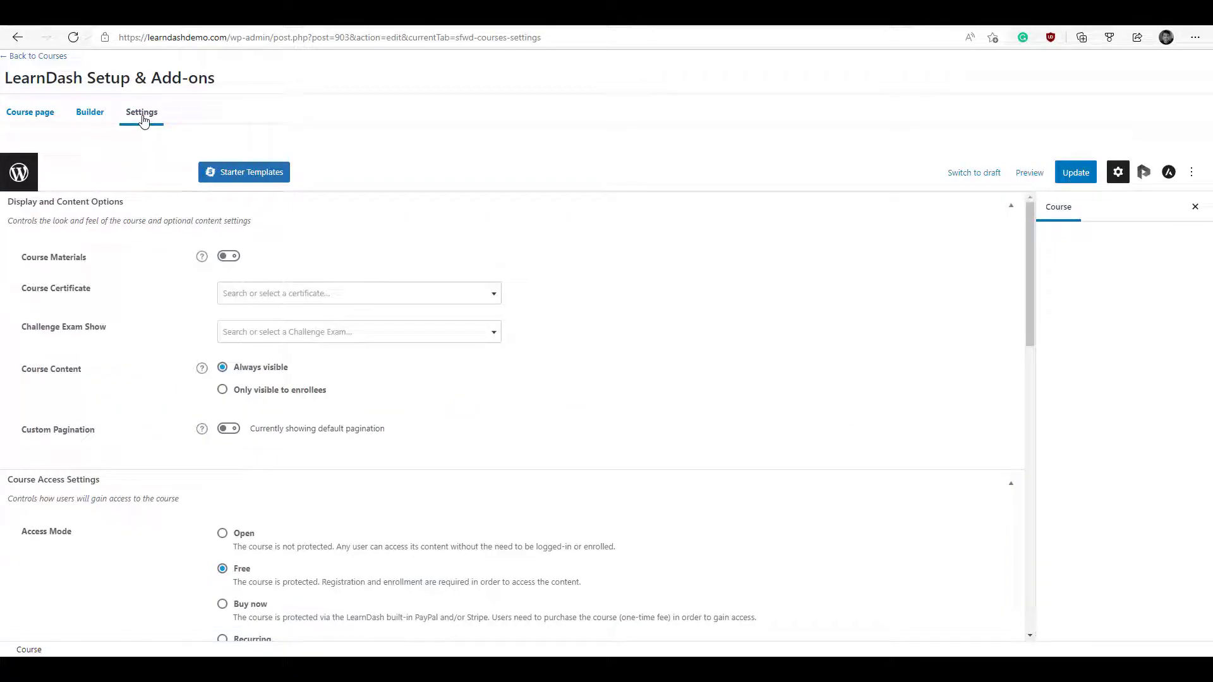
scroll(534, 392, down, 2)
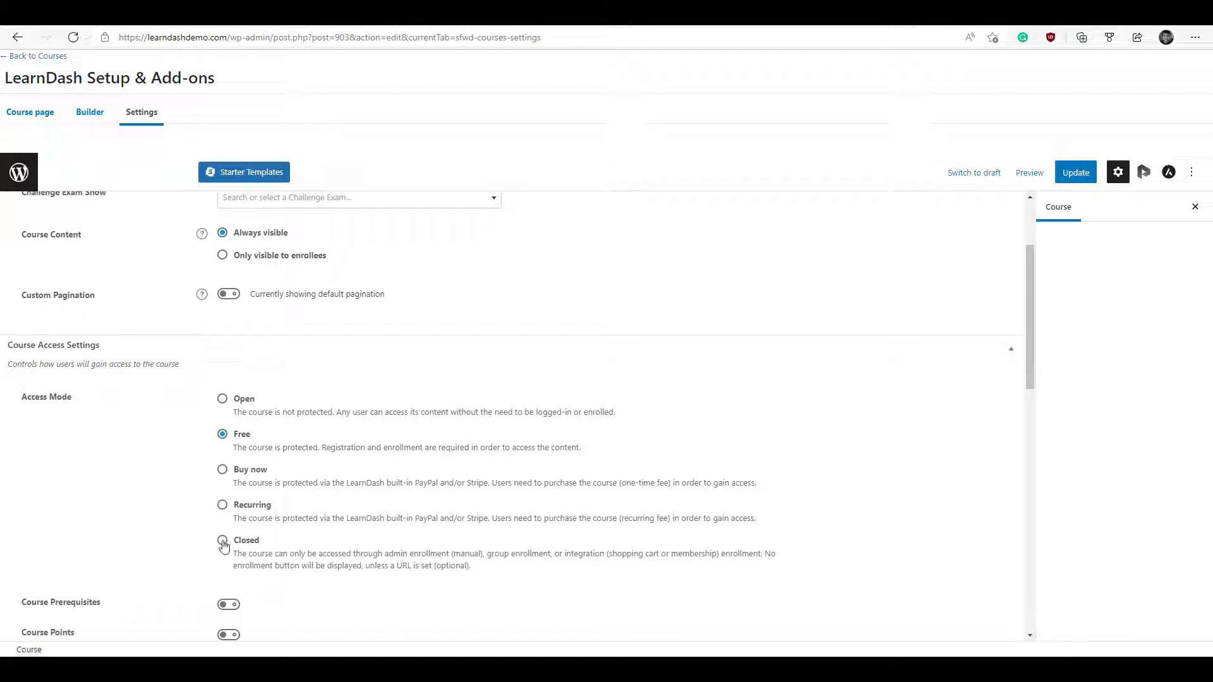
click(223, 542)
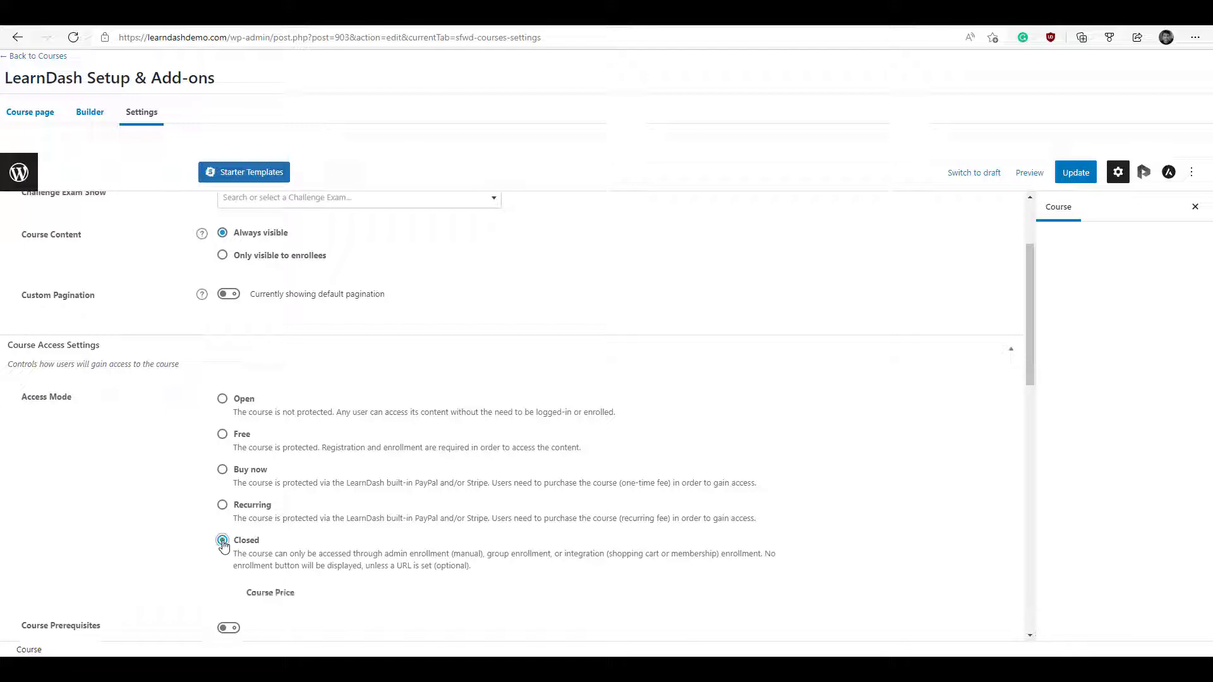
scroll(444, 507, down, 1)
click(444, 507)
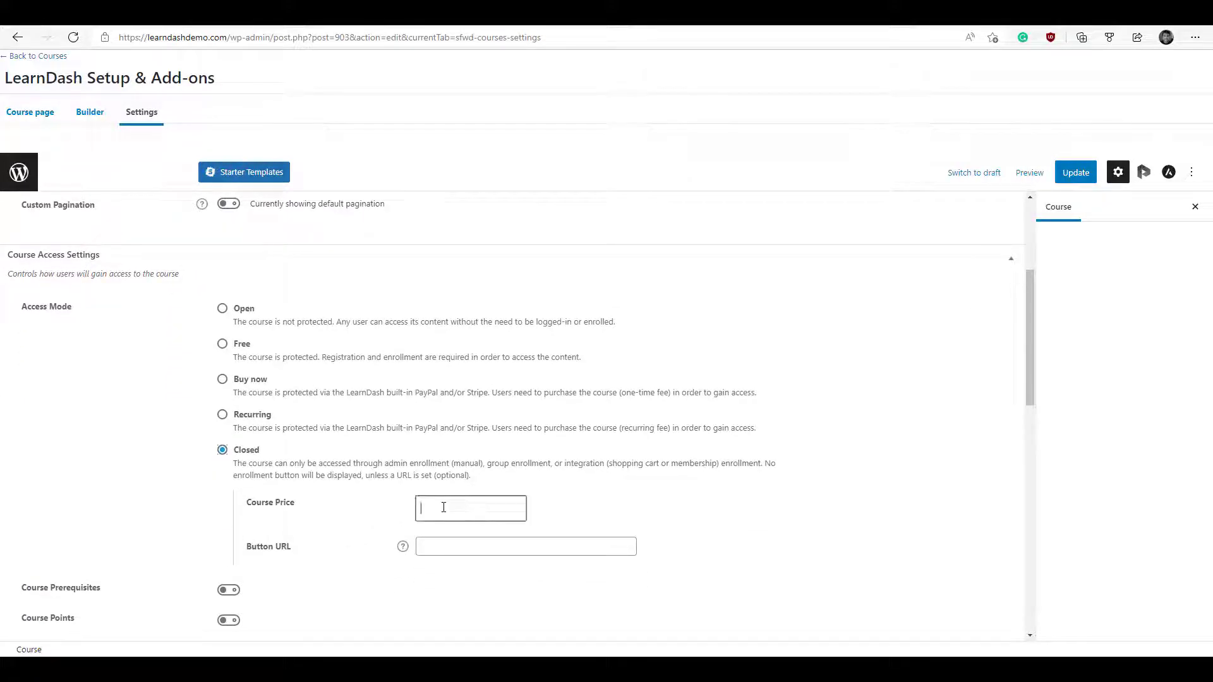
text(5.0)
click(452, 544)
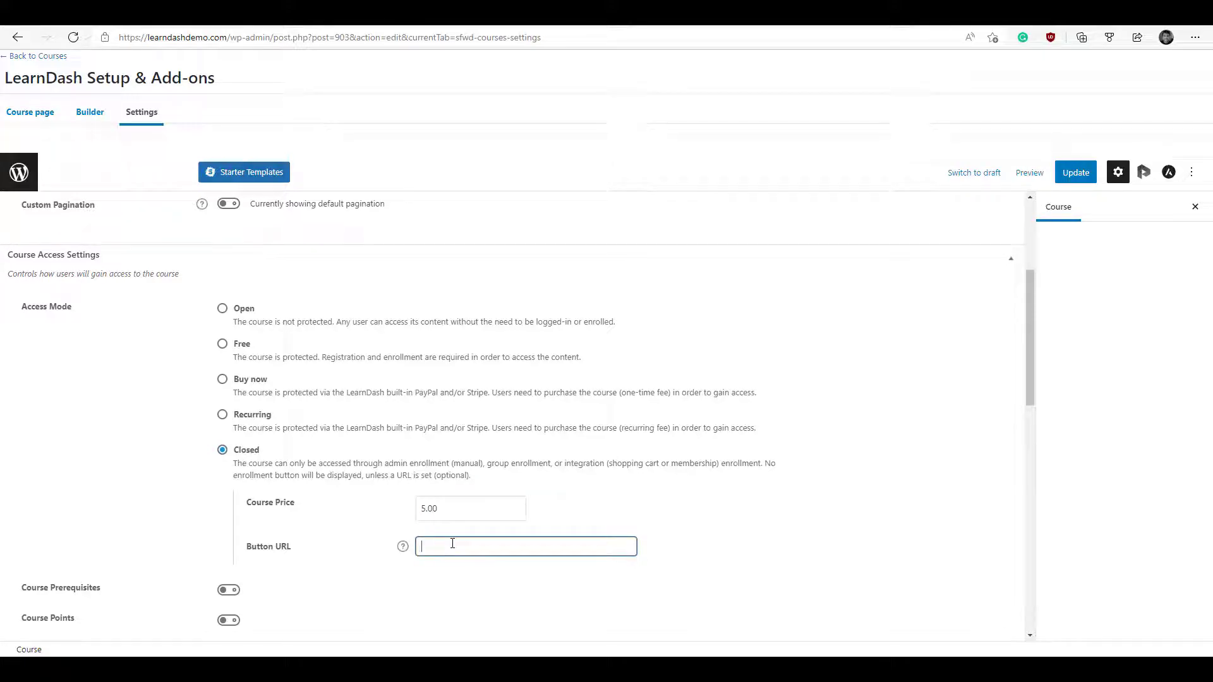
key(ctrl+v)
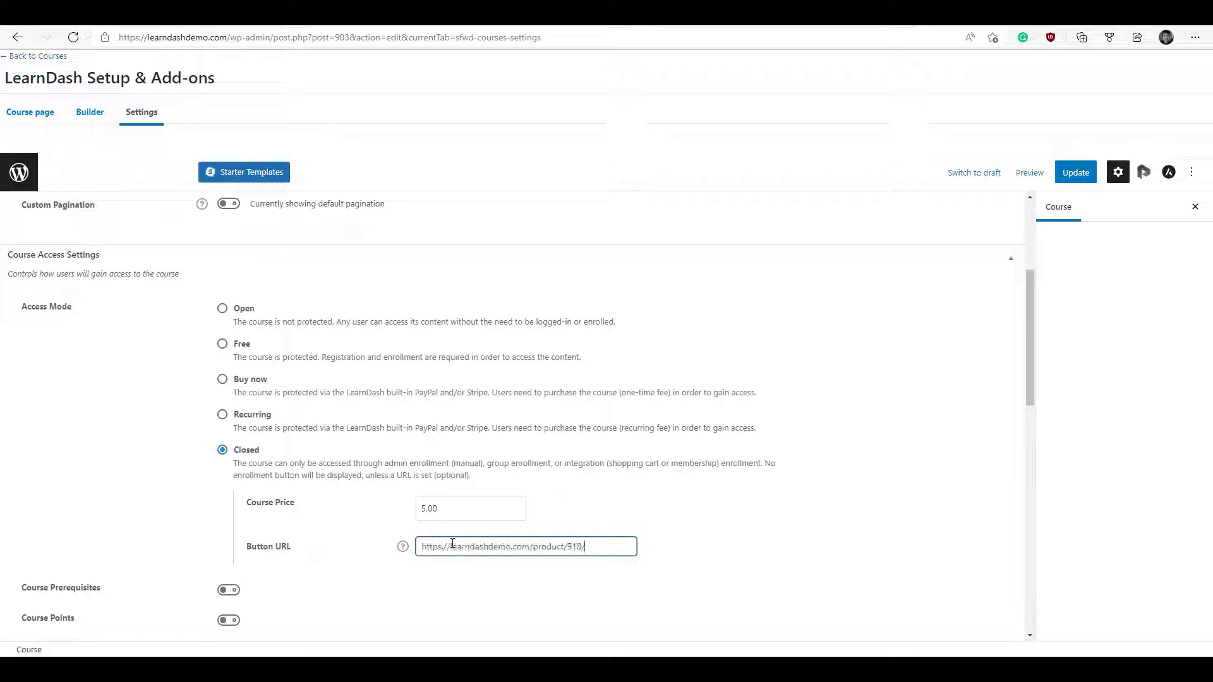
scroll(454, 546, down, 1)
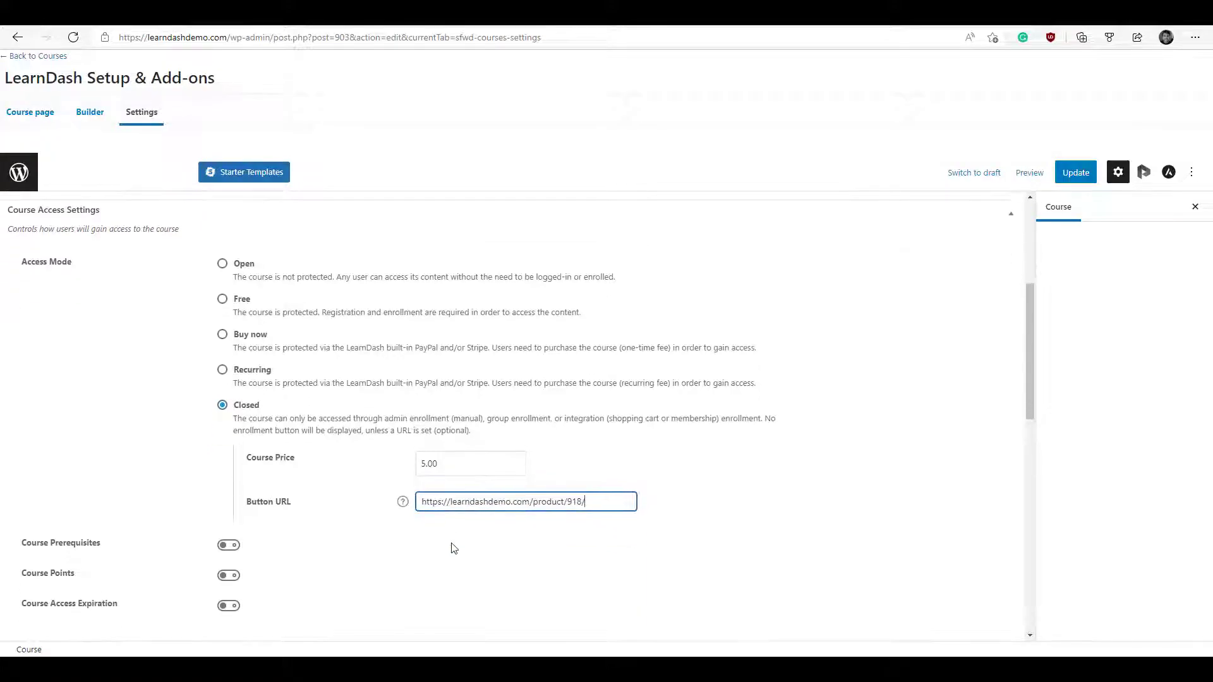
click(1077, 177)
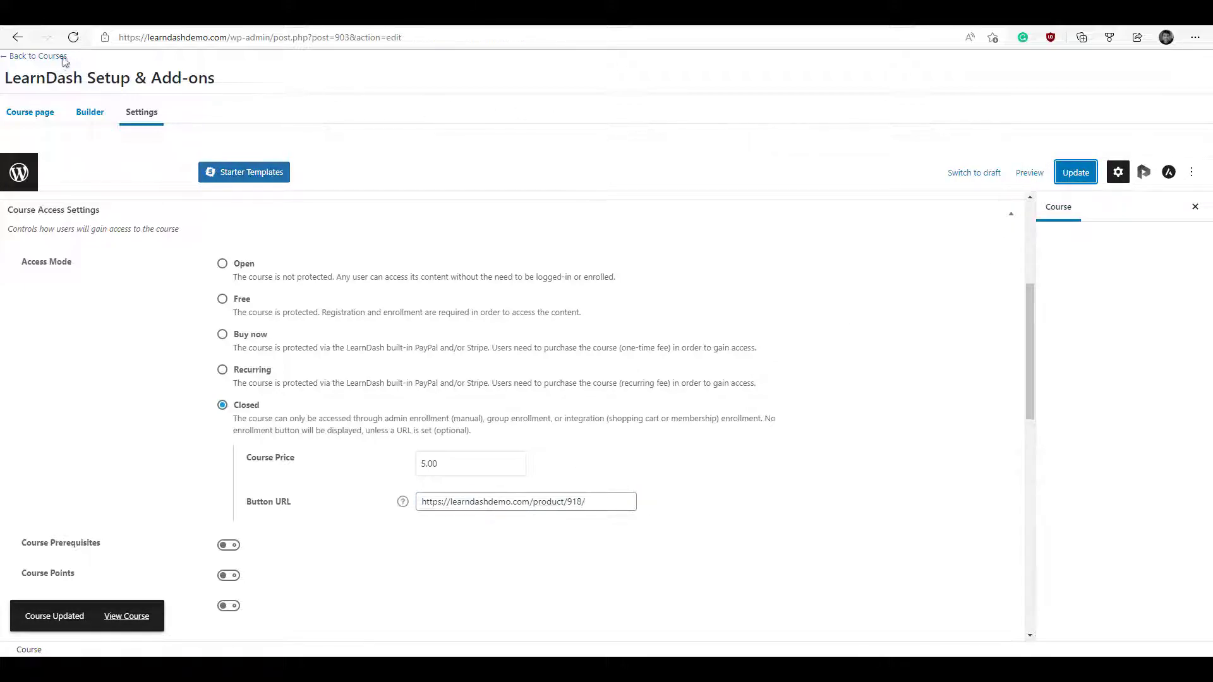
click(26, 58)
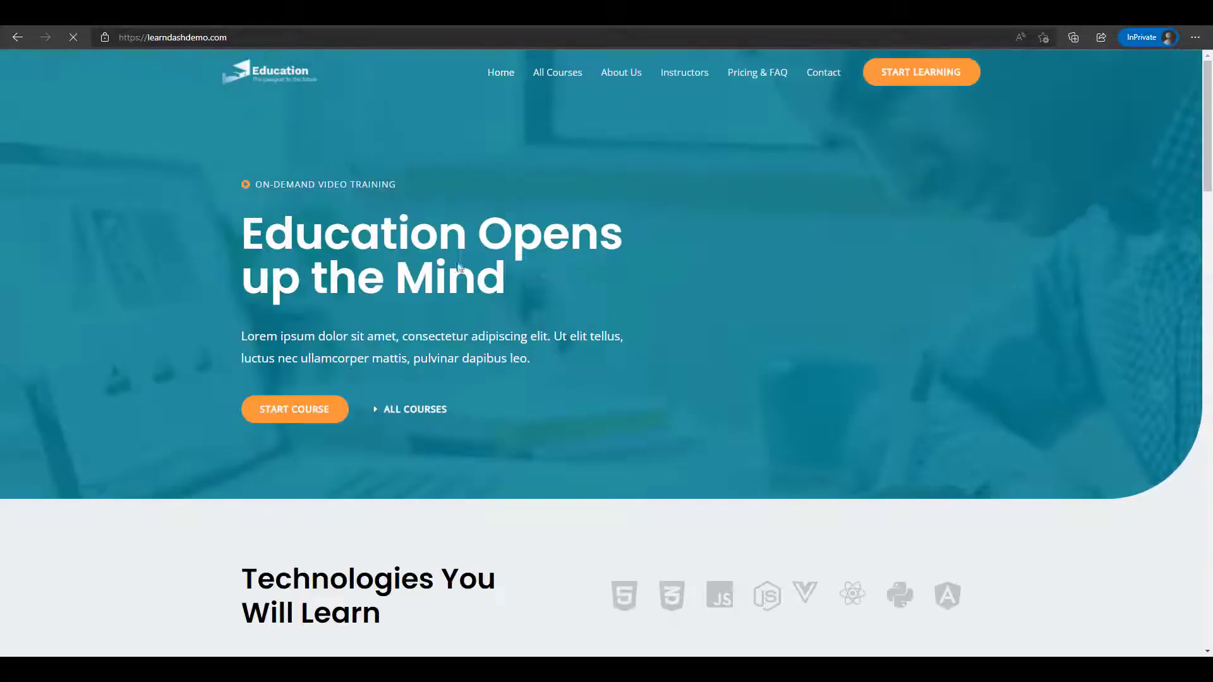
- From the front page, take the course, add its $5.00 product to the cart, and reach checkout
scroll(661, 361, down, 8)
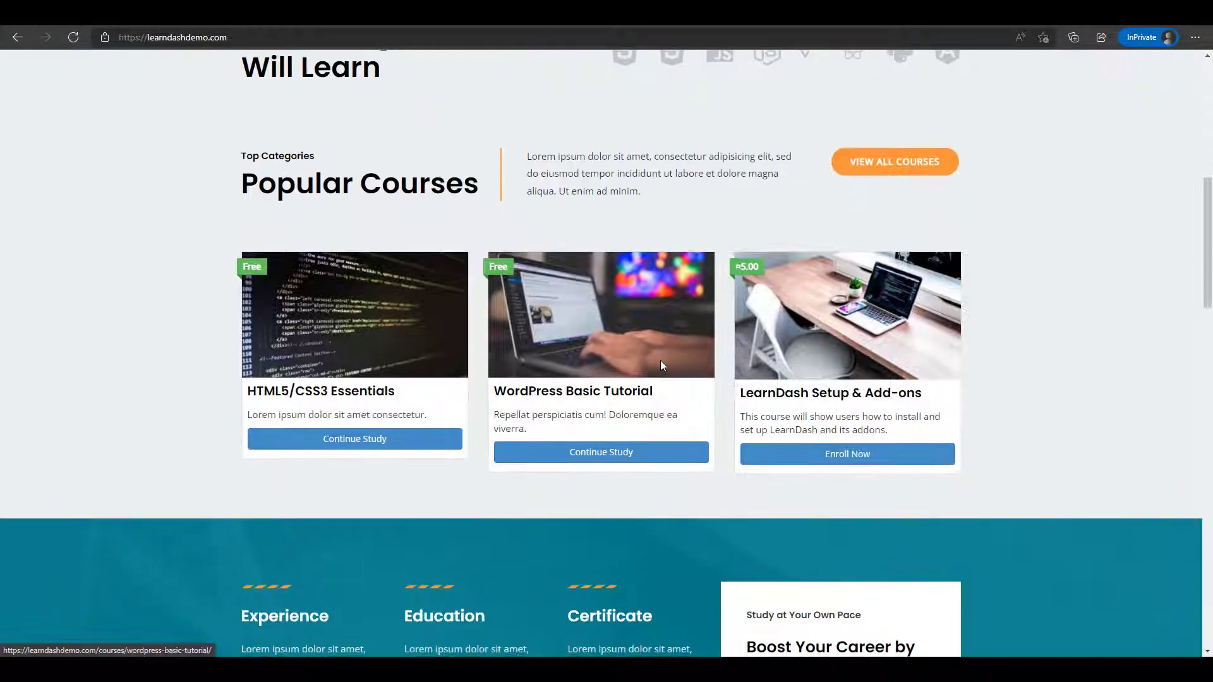
click(856, 465)
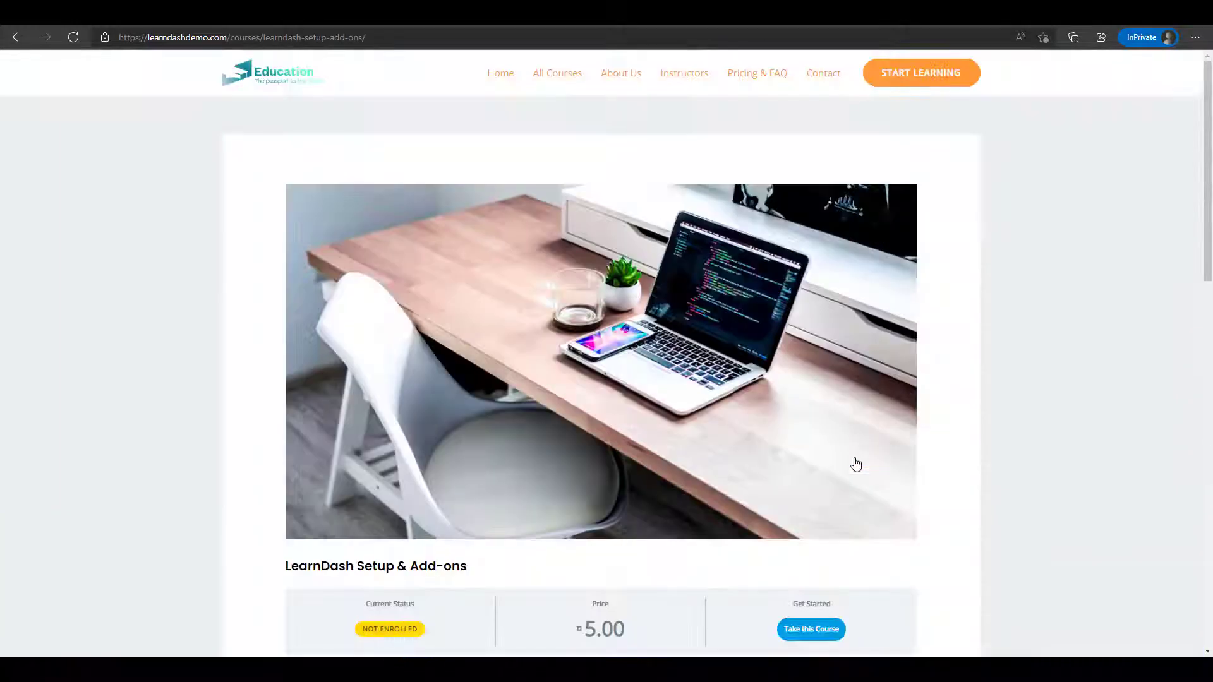
scroll(856, 463, down, 4)
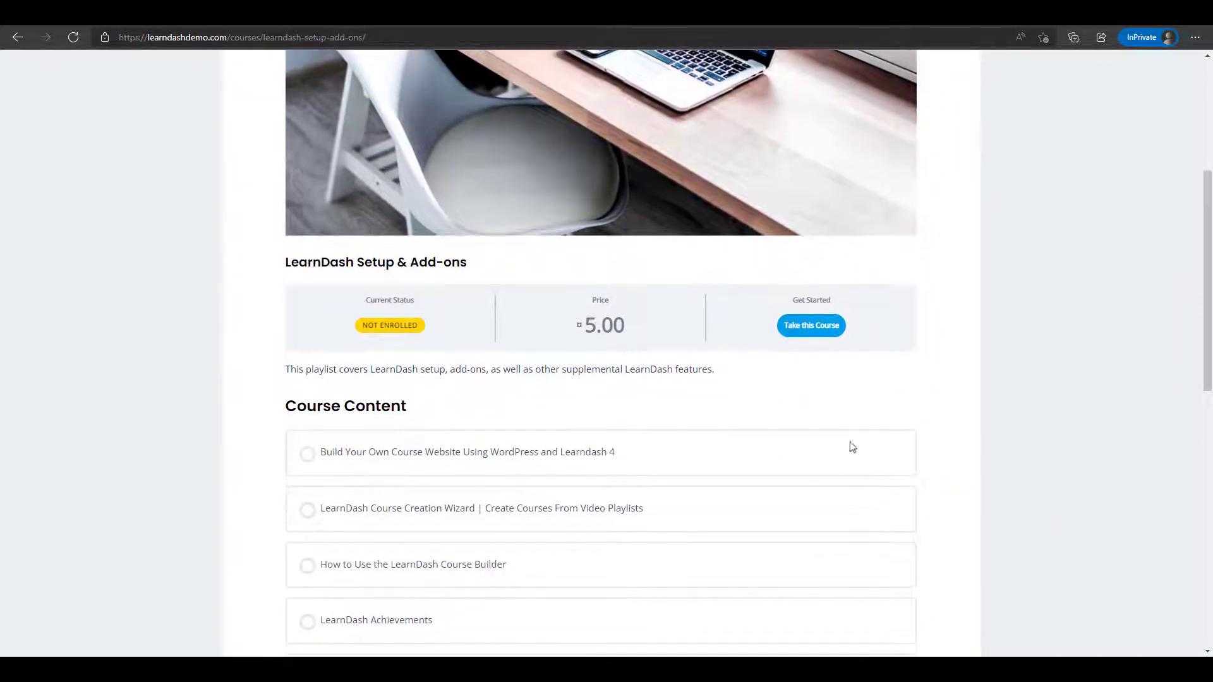
click(820, 334)
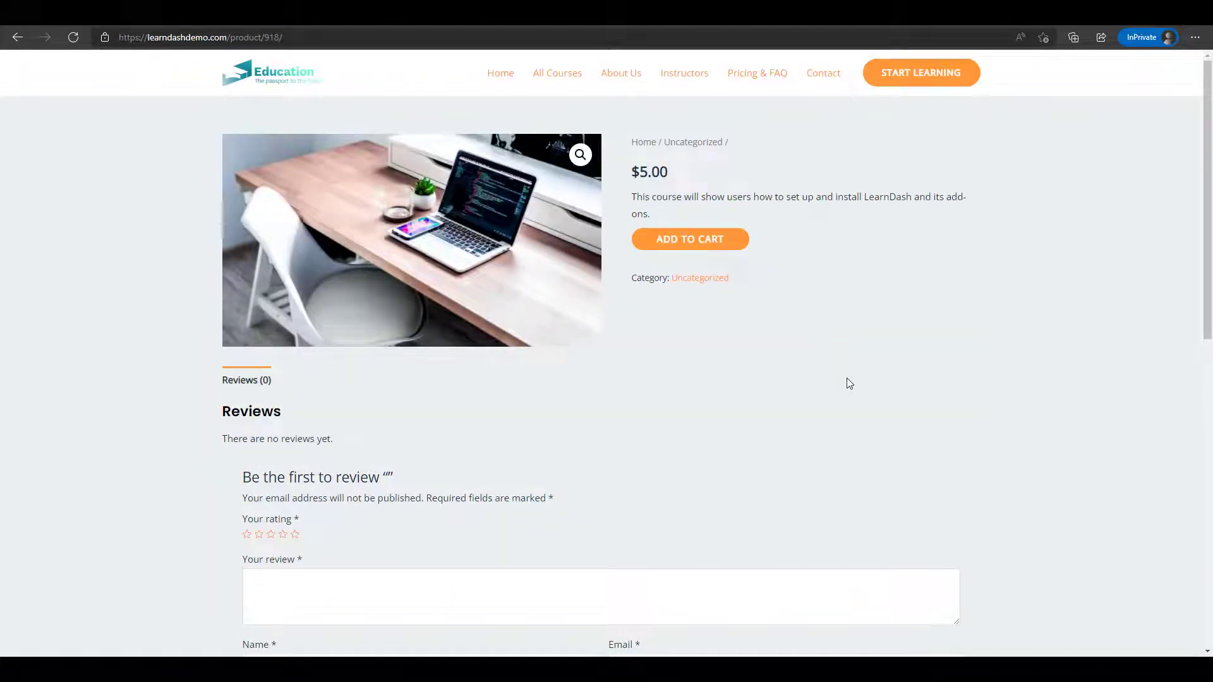
click(699, 245)
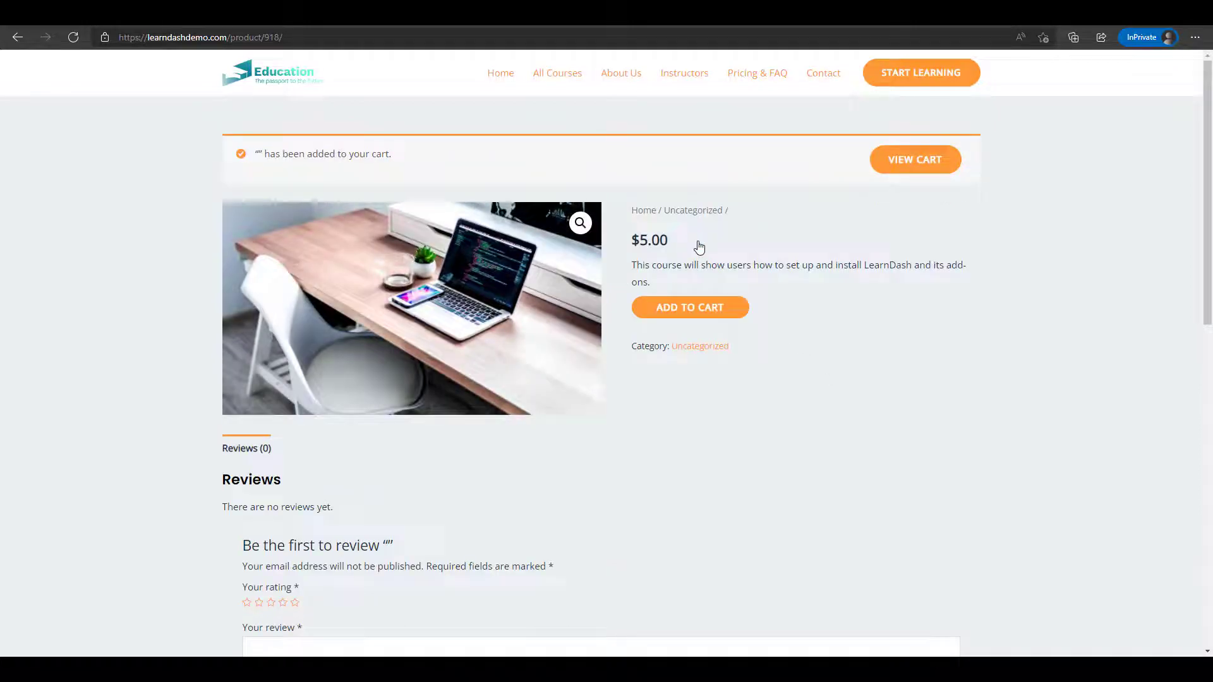
click(910, 163)
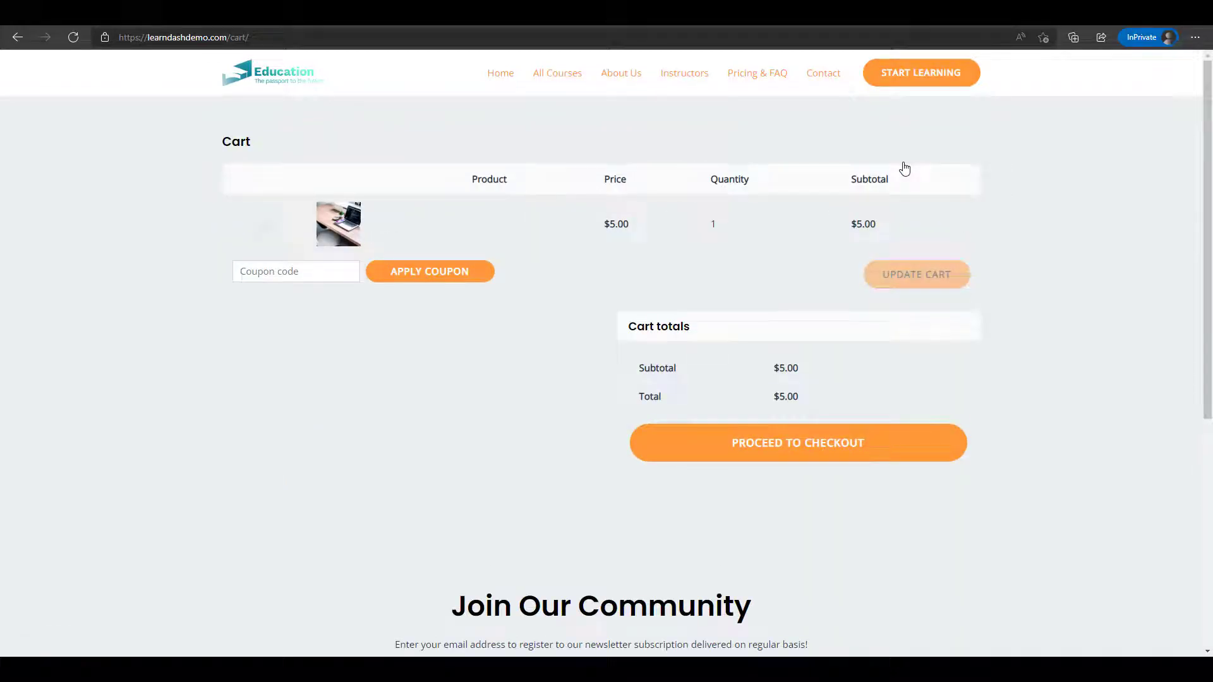
click(827, 447)
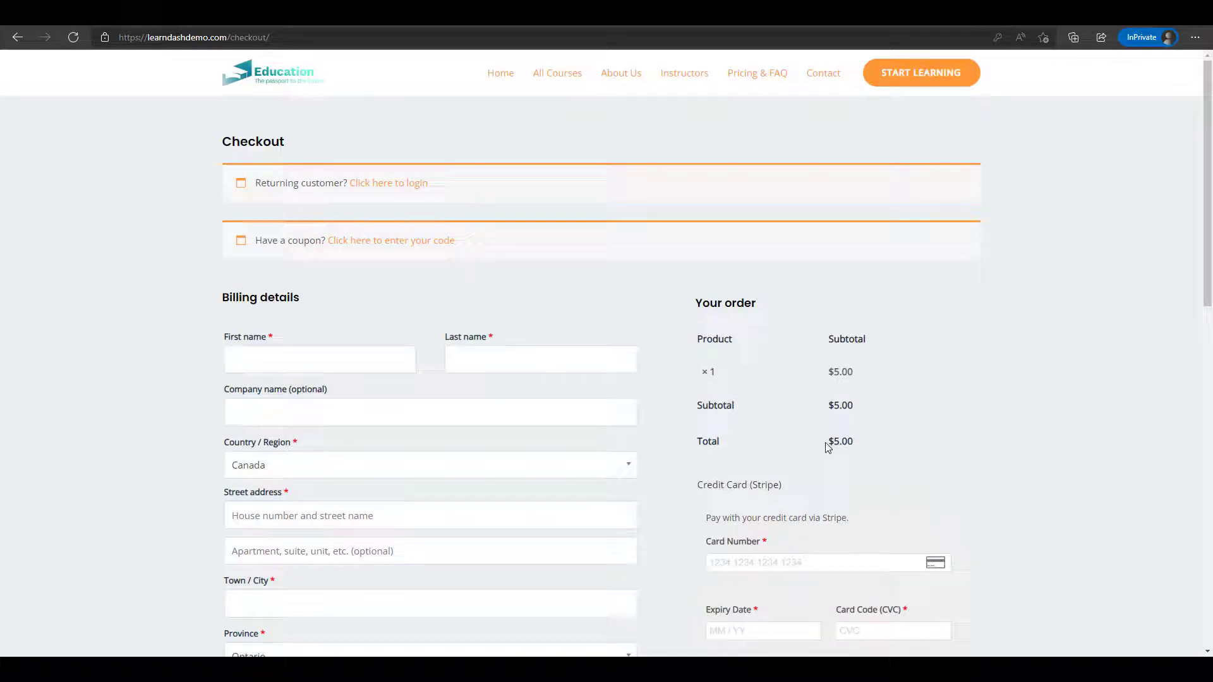
scroll(829, 448, down, 2)
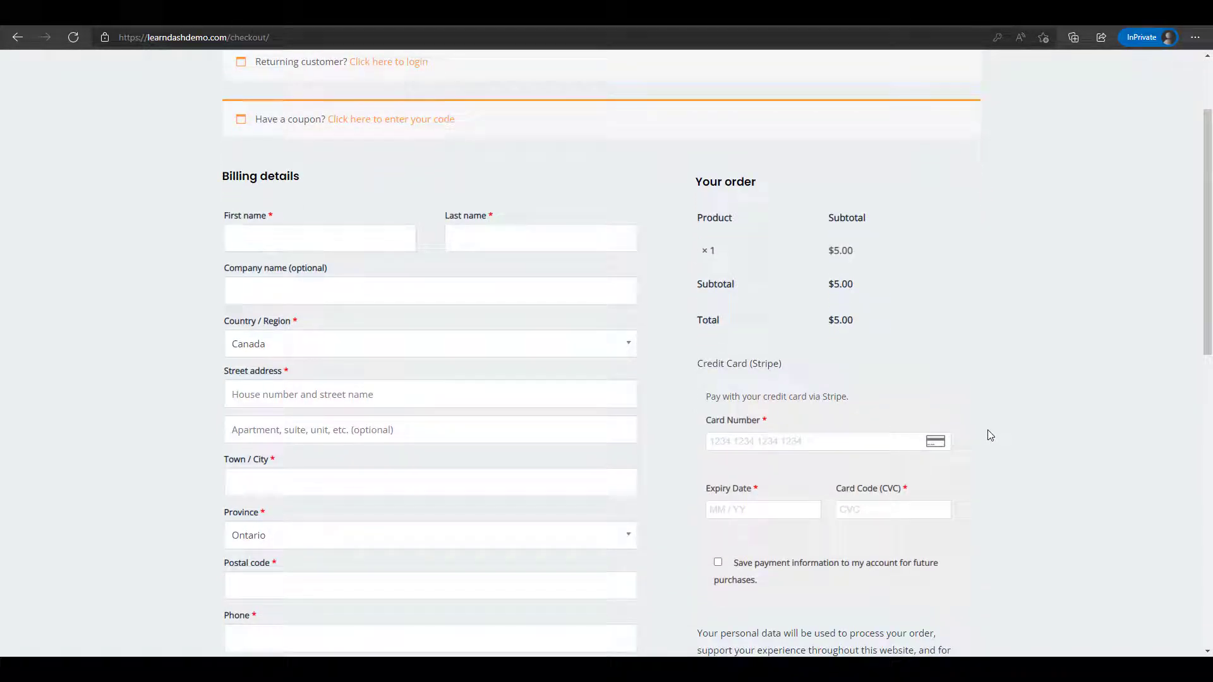
scroll(990, 435, down, 1)
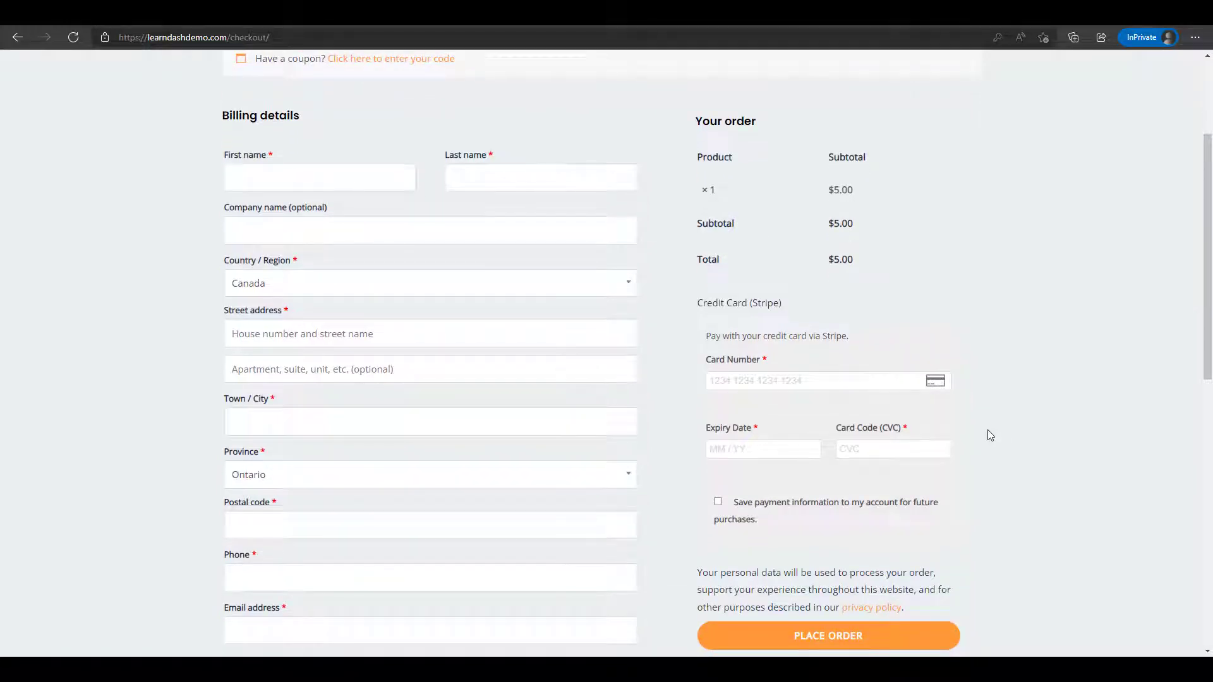